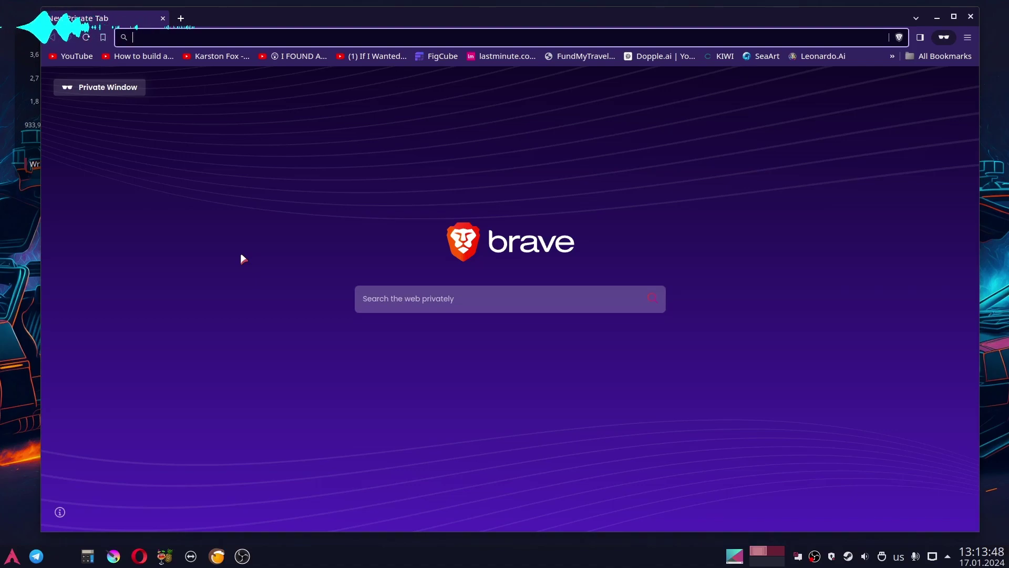
Step: Bring up the KDE application launcher over the Brave private tab
{"action": "key", "text": "super"}
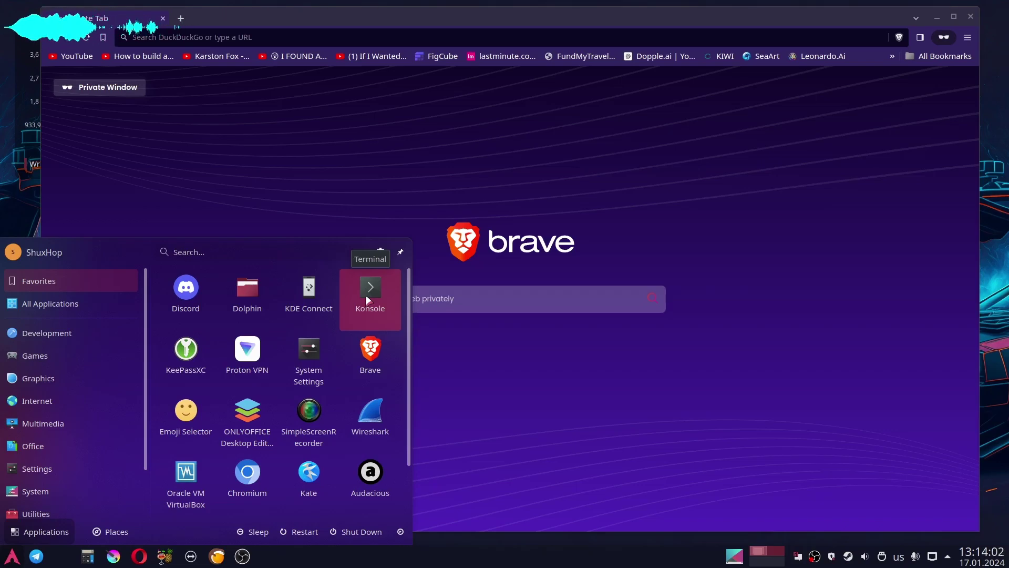
Step: Launch Konsole, run neofetch, and select the Manjaro Linux x86_64 OS line
{"action": "left_click", "coordinate": [365, 295]}
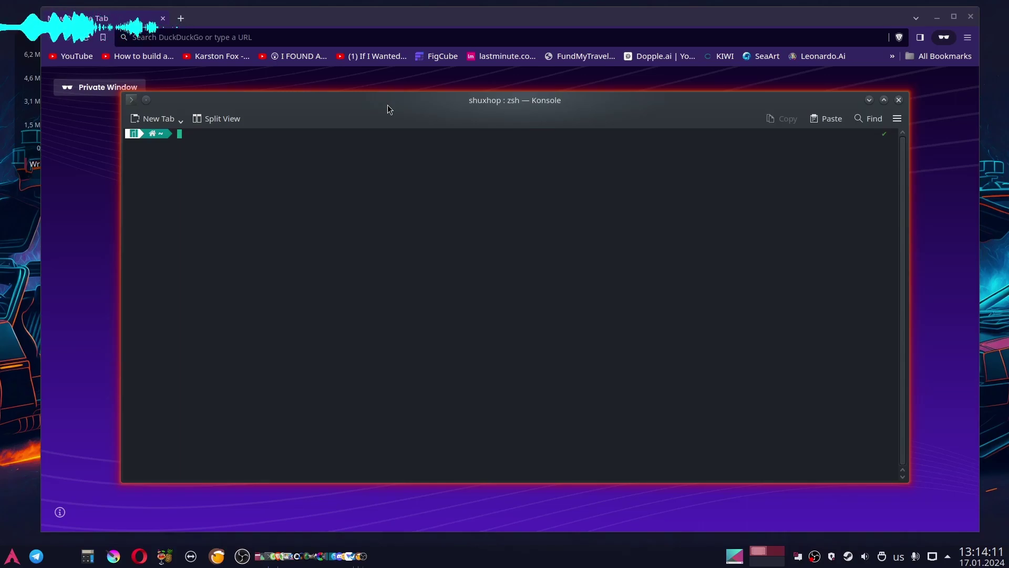
{"action": "type", "text": "neofetch"}
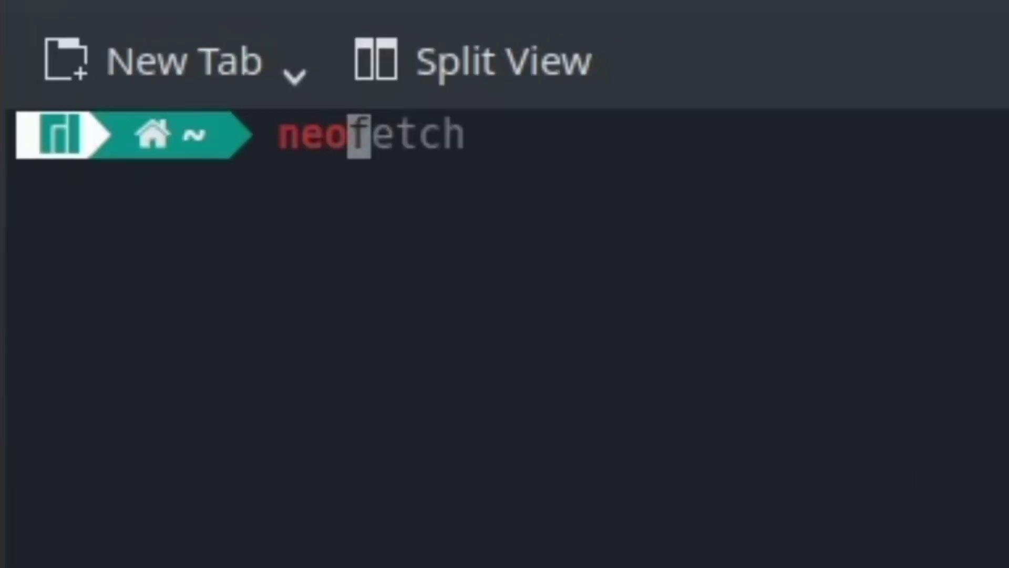
{"action": "key", "text": "Return"}
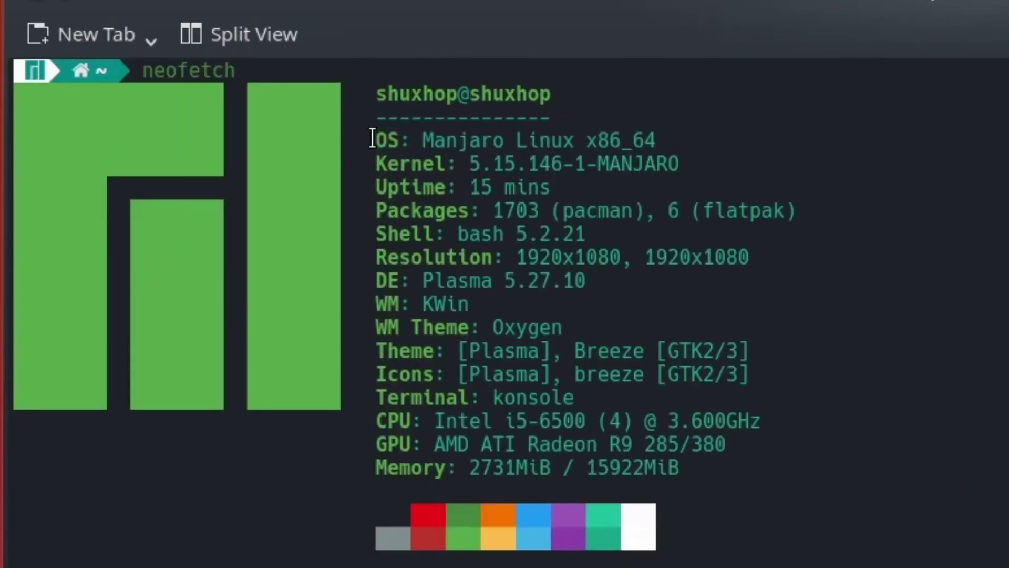
{"action": "left_click_drag", "start_coordinate": [199, 122], "coordinate": [318, 122]}
{"action": "left_click_drag", "start_coordinate": [606, 135], "coordinate": [694, 135]}
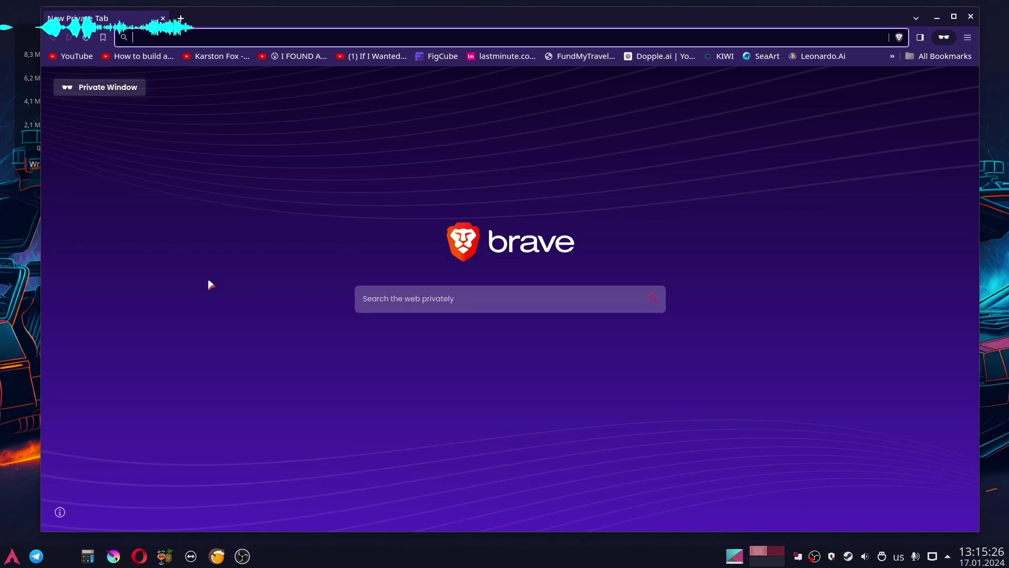
Step: Search 'wine linux' and open the WineHQ Wiki Download page from the winehq.org result
{"action": "type", "text": "wine "}
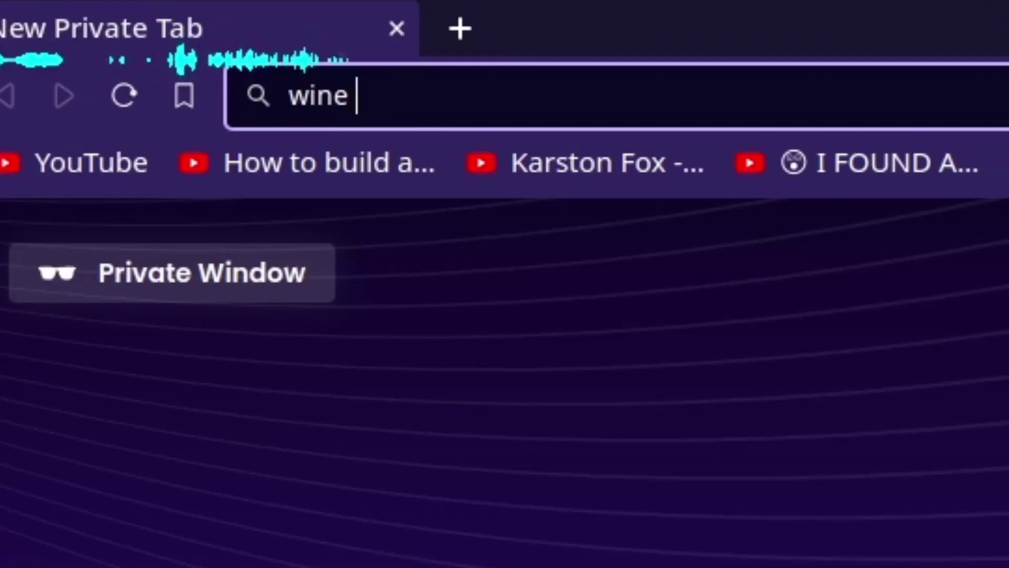
{"action": "type", "text": "linux"}
{"action": "key", "text": "Return"}
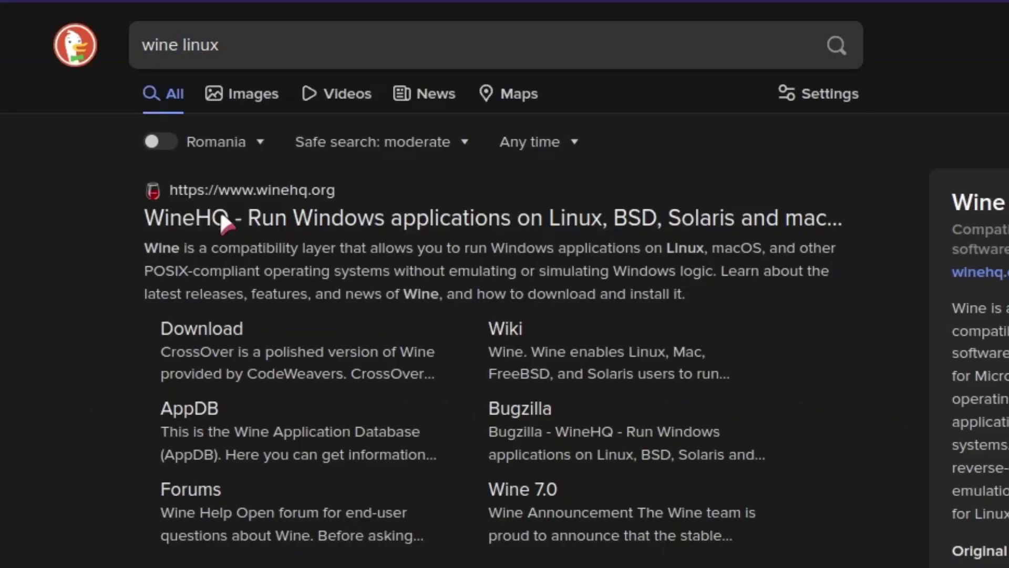
{"action": "left_click", "coordinate": [219, 210]}
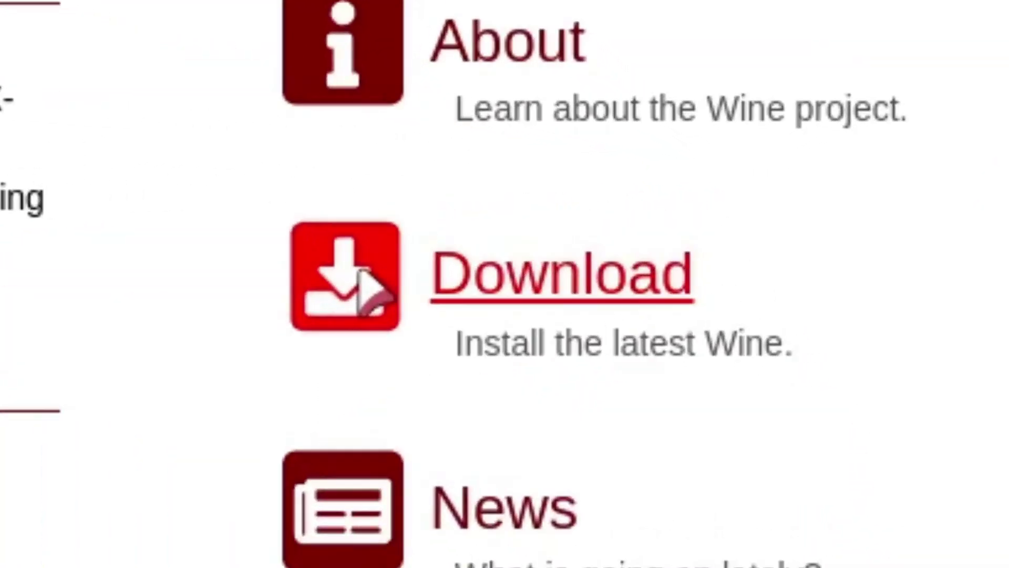
{"action": "left_click", "coordinate": [363, 278]}
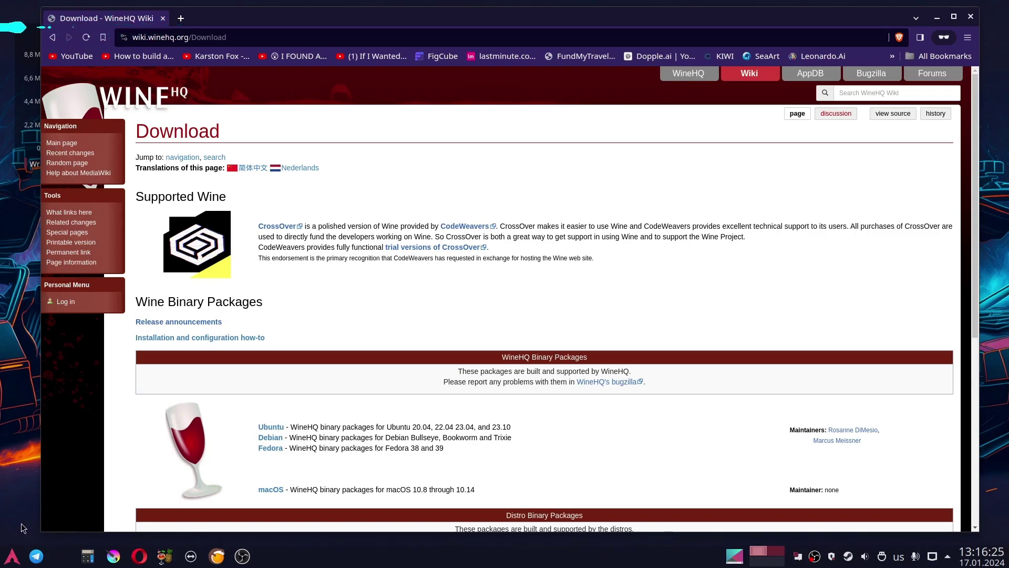
{"action": "left_click", "coordinate": [10, 560]}
Step: In a new Konsole, run 'pamac search wine' to list wine packages
{"action": "left_click", "coordinate": [371, 304]}
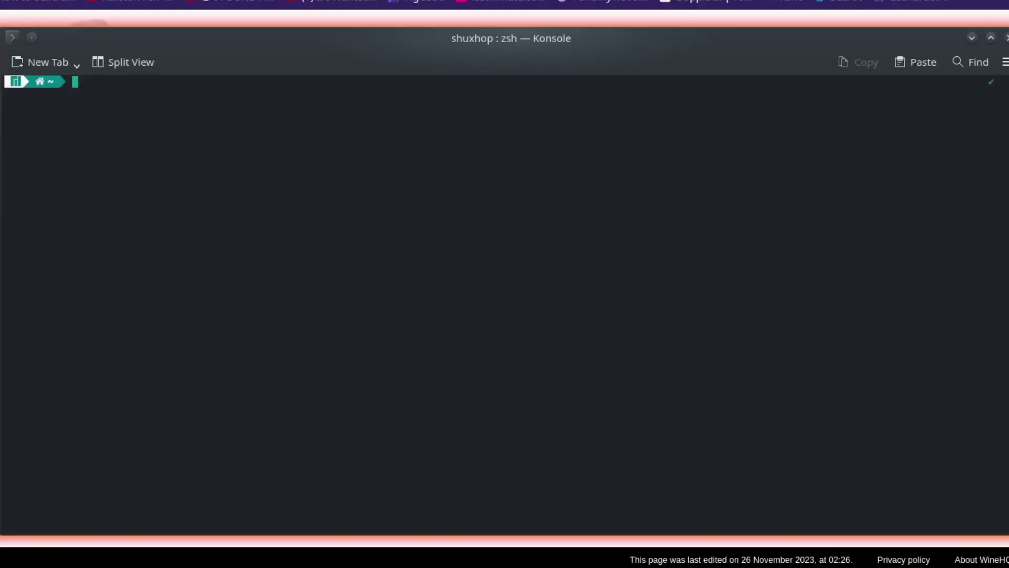
{"action": "type", "text": "pamac"}
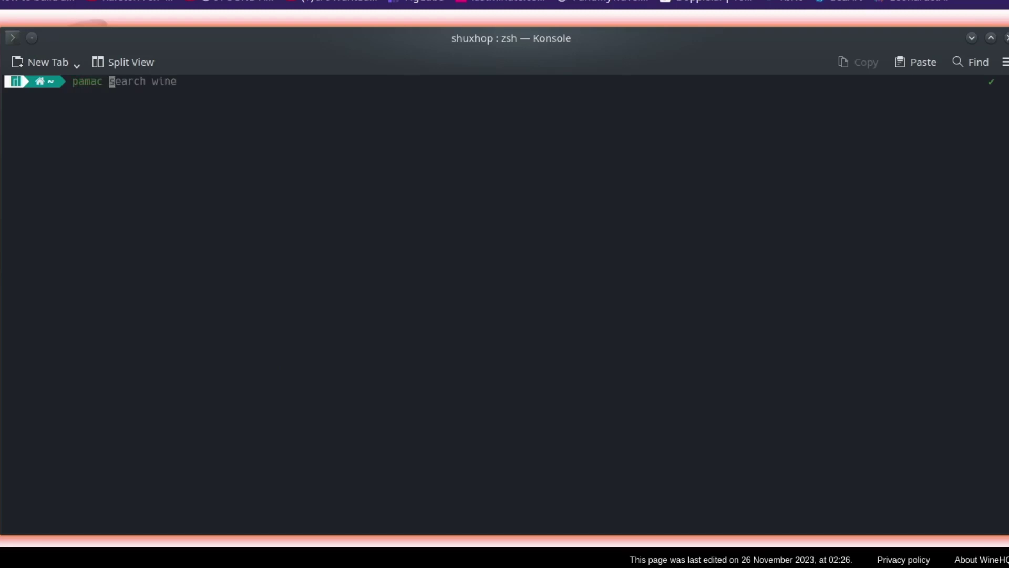
{"action": "key", "text": "Right"}
{"action": "key", "text": "Return"}
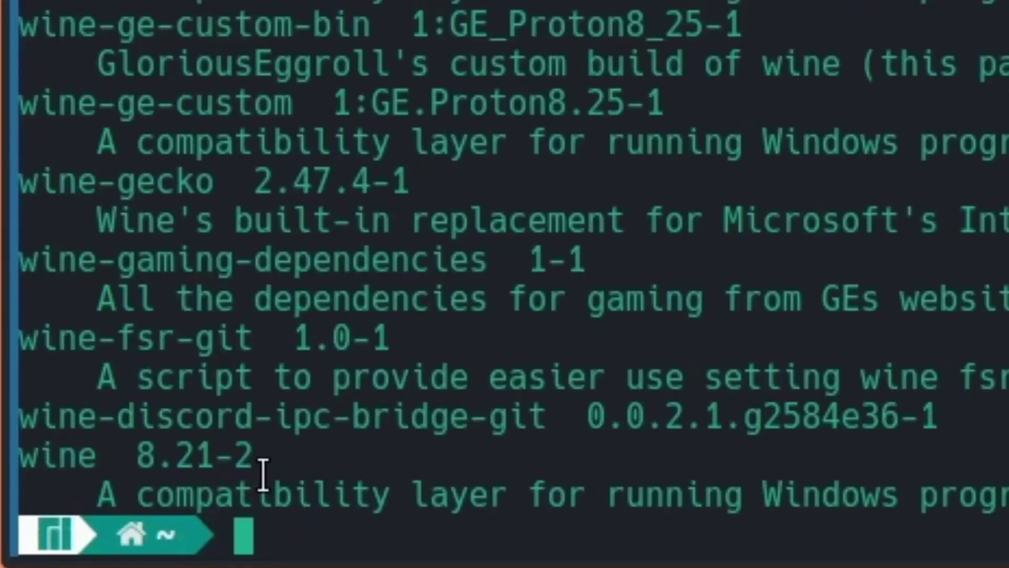
Step: Install wine 8.21-2 with 'pamac install wine', skipping optional dependencies and confirming with y
{"action": "left_click_drag", "start_coordinate": [82, 491], "coordinate": [8, 490]}
{"action": "type", "text": "pamac install ya"}
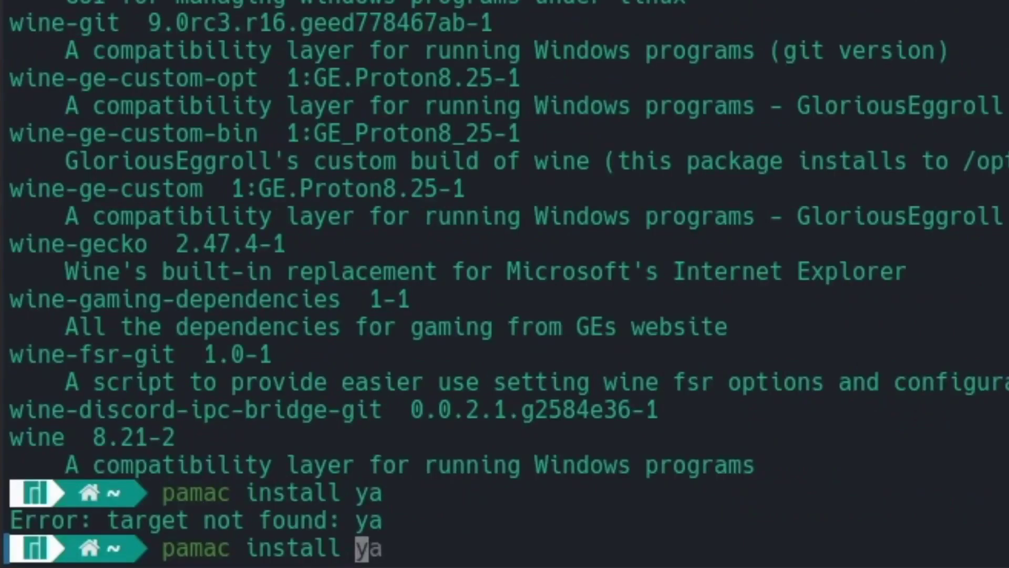
{"action": "key", "text": "BackSpace"}
{"action": "key", "text": "BackSpace"}
{"action": "type", "text": "wine"}
{"action": "key", "text": "Return"}
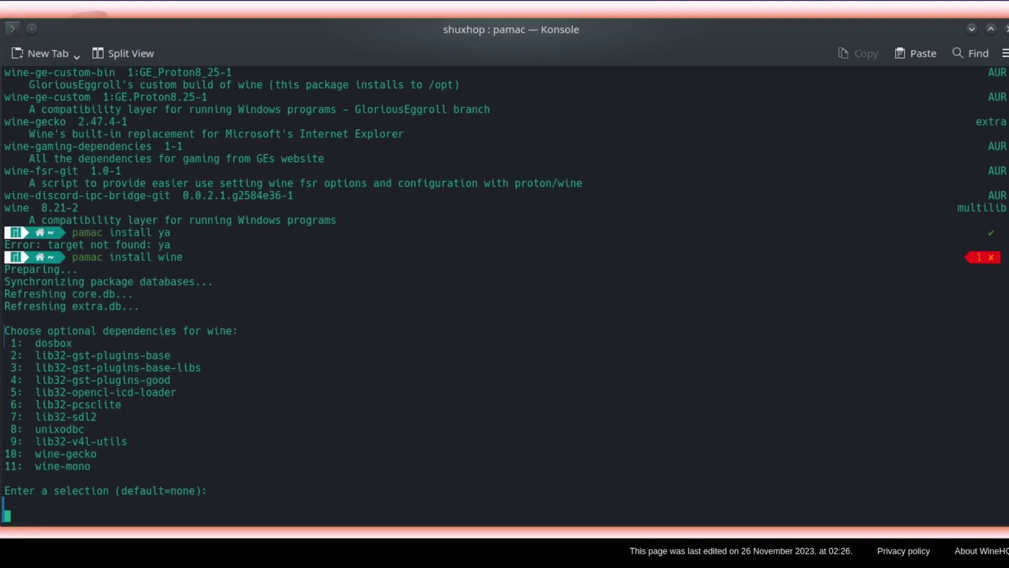
{"action": "key", "text": "Return"}
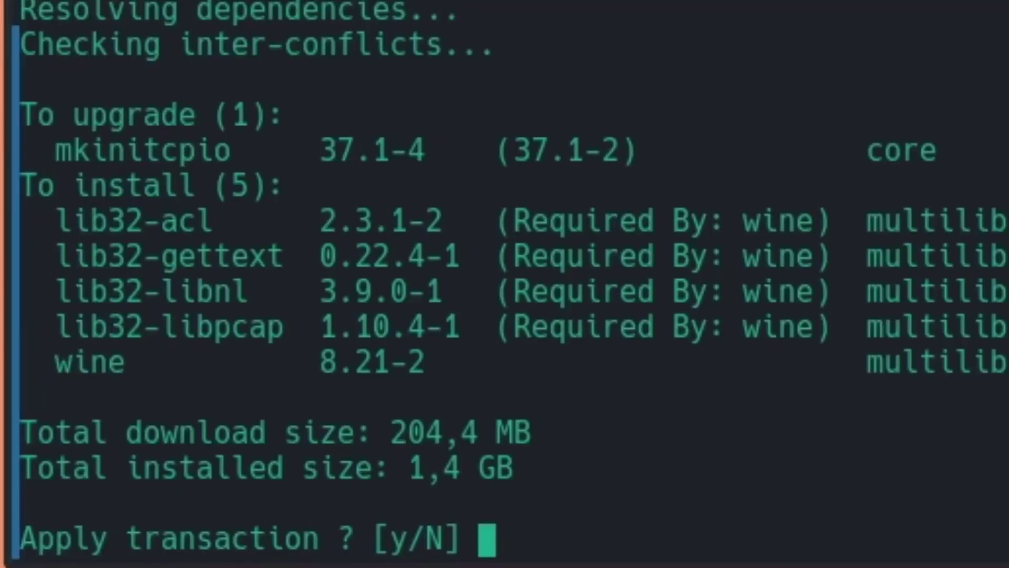
{"action": "type", "text": "y"}
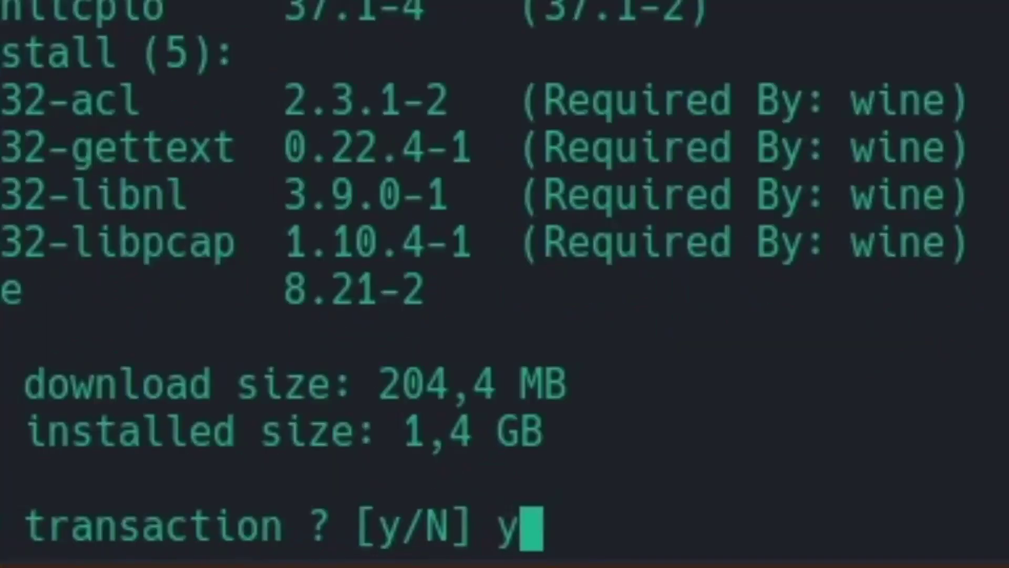
{"action": "key", "text": "Return"}
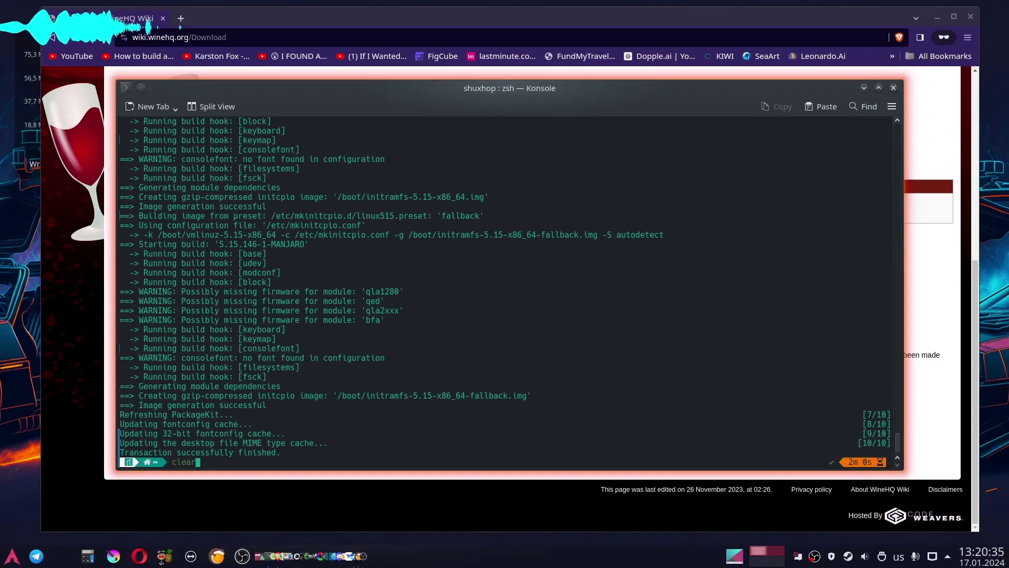
Step: Clear and close Konsole, view DOOM 3: BFG Edition in the Steam library, then return to Brave
{"action": "key", "text": "ctrl+l"}
{"action": "key", "text": "ctrl+d"}
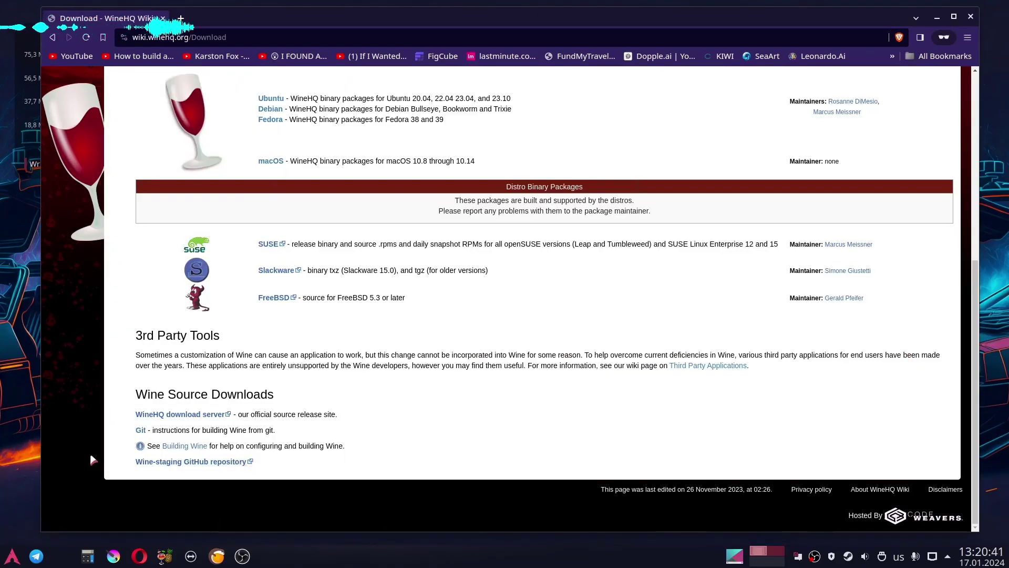
{"action": "key", "text": "alt+Tab"}
{"action": "key", "text": "Tab"}
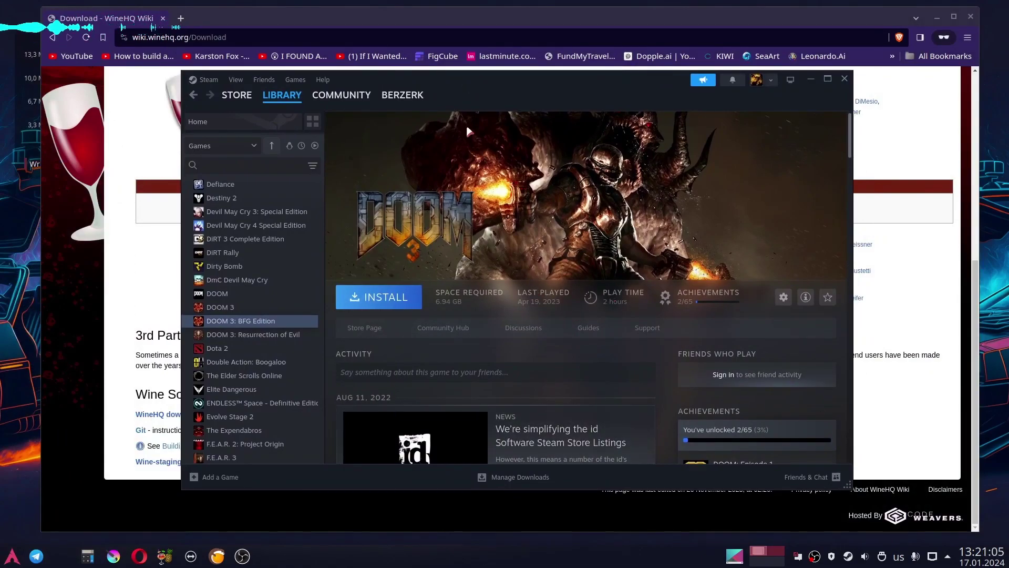
{"action": "left_click", "coordinate": [240, 27]}
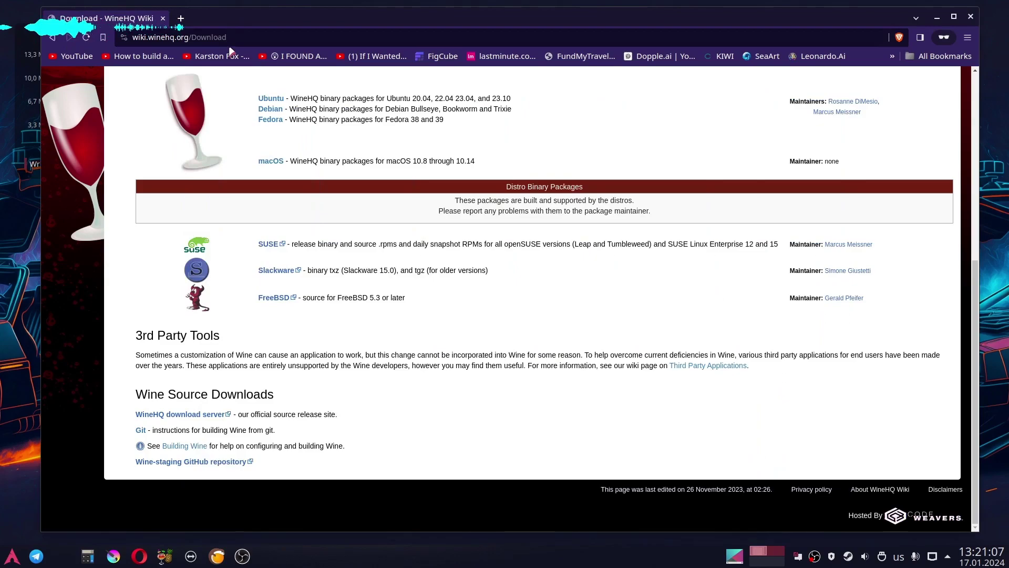
Step: Search 'steam' and open the store.steampowered.com About page with the Install Steam option
{"action": "key", "text": "ctrl+l"}
{"action": "type", "text": "steam"}
{"action": "key", "text": "Return"}
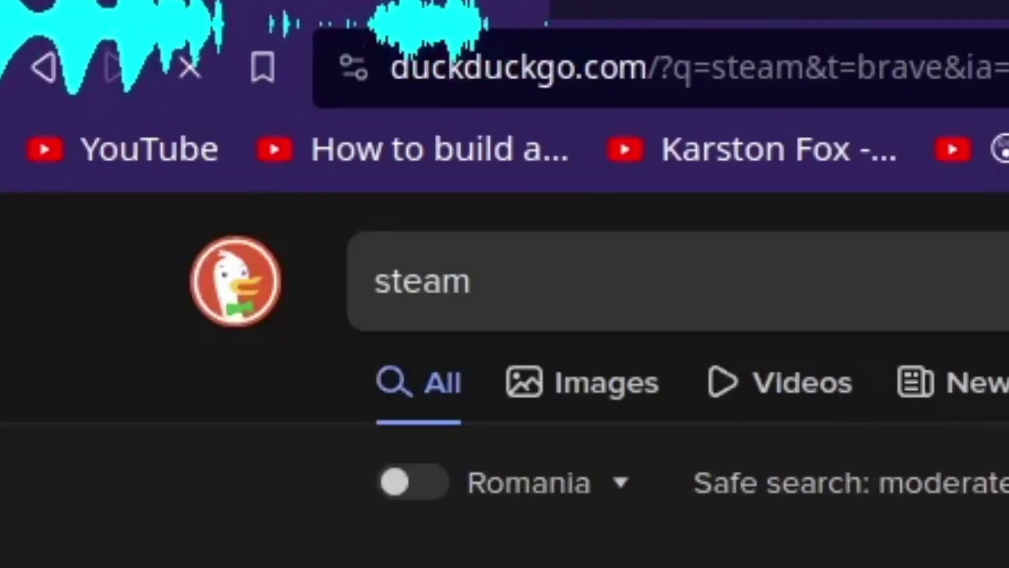
{"action": "left_click", "coordinate": [191, 257]}
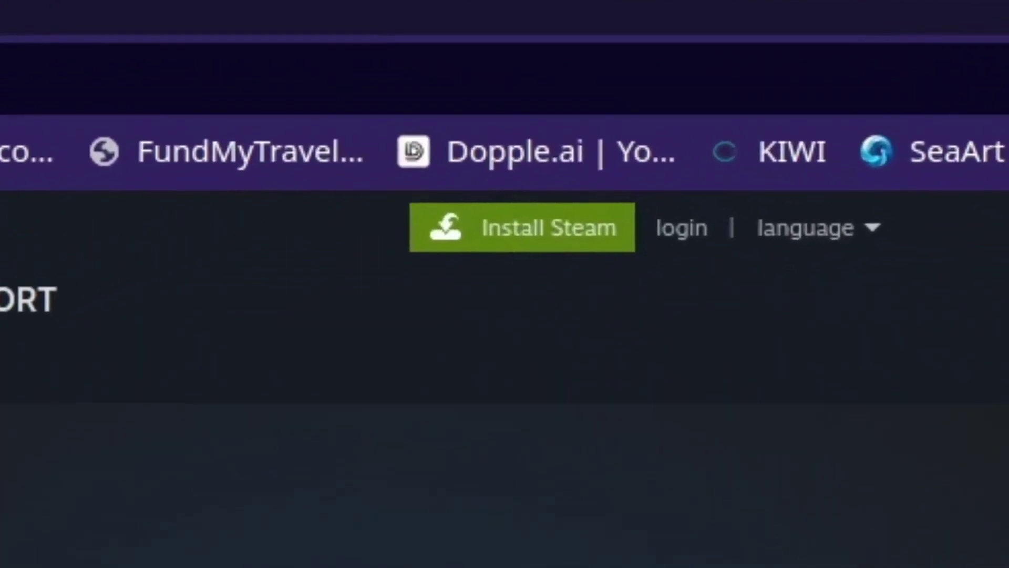
{"action": "left_click", "coordinate": [656, 76]}
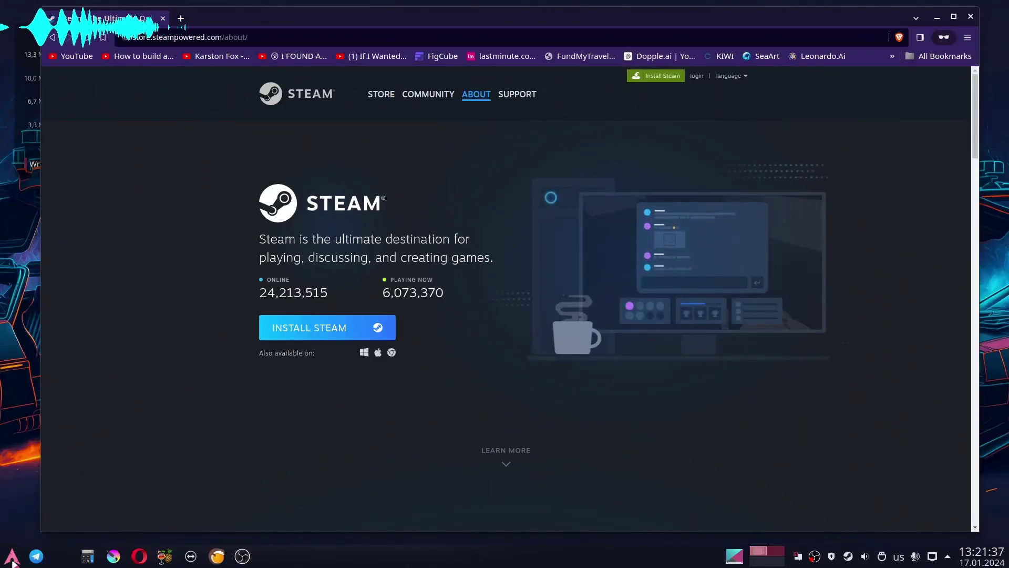
{"action": "left_click", "coordinate": [12, 556]}
Step: In a new Konsole, run 'pamac search steam' and scroll through the results
{"action": "key", "text": "ctrl+alt+t"}
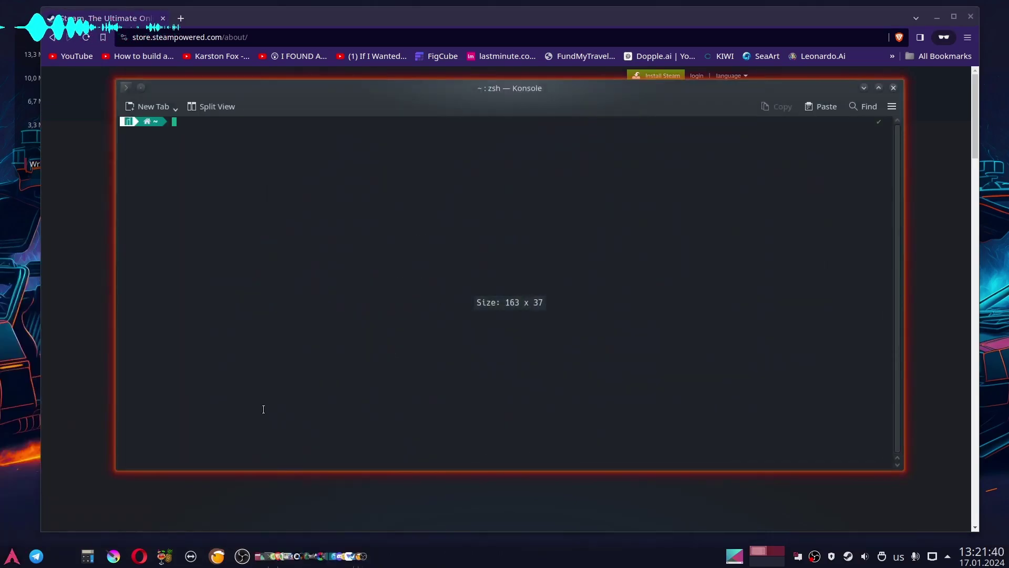
{"action": "type", "text": "pamac search steam"}
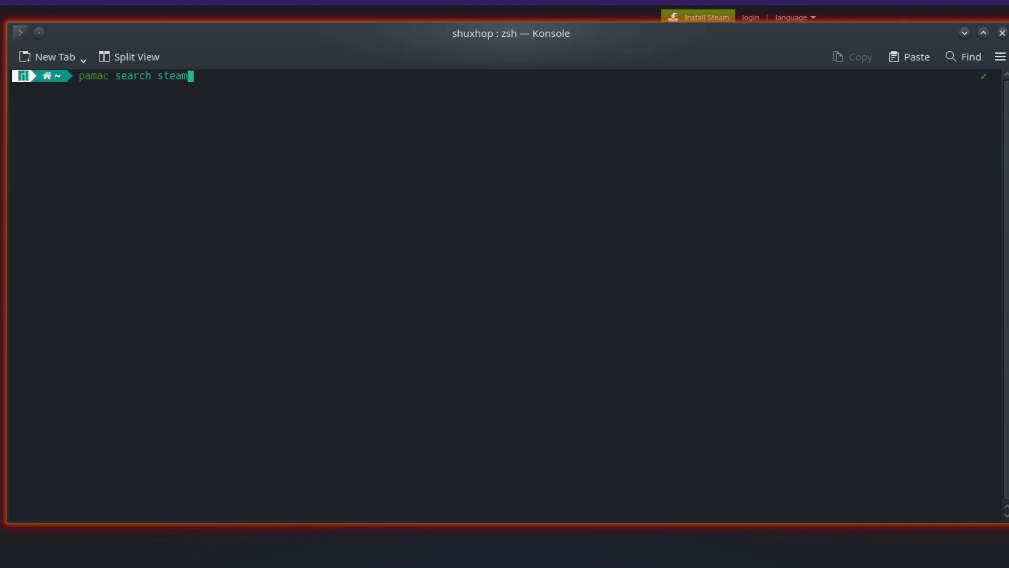
{"action": "key", "text": "Return"}
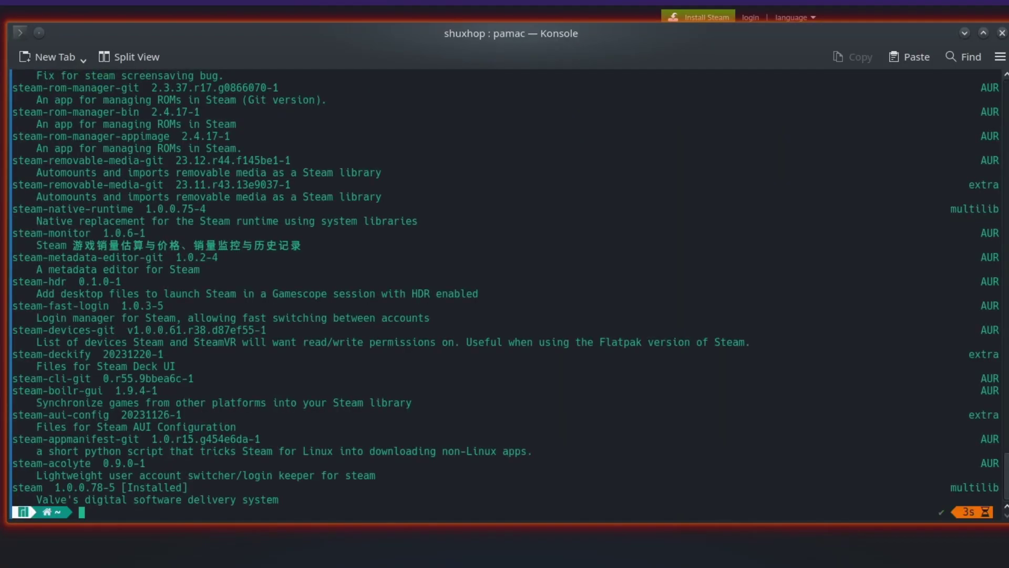
{"action": "scroll", "coordinate": [571, 359], "scroll_direction": "up", "scroll_amount": 5}
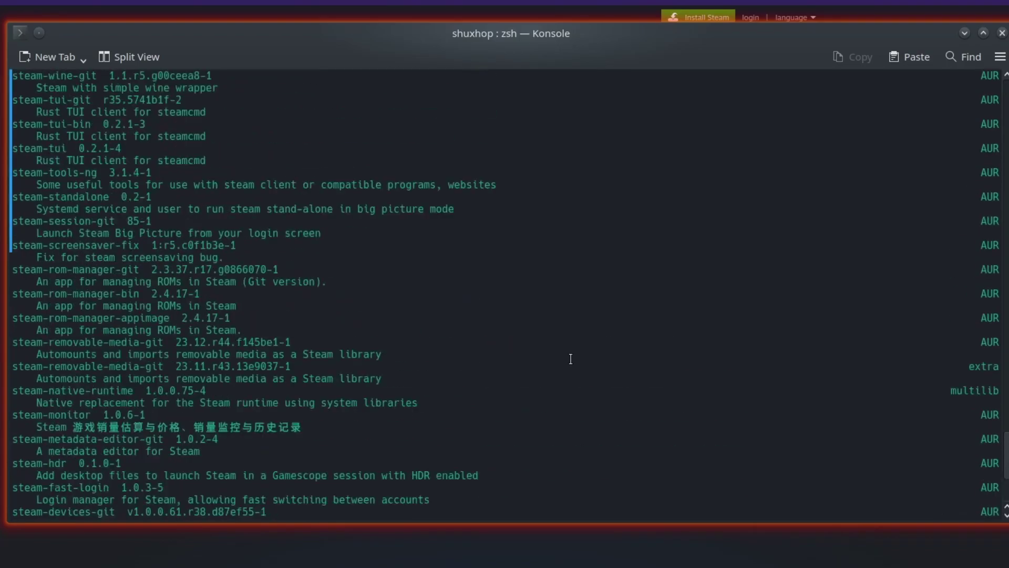
{"action": "scroll", "coordinate": [557, 367], "scroll_direction": "down", "scroll_amount": 5}
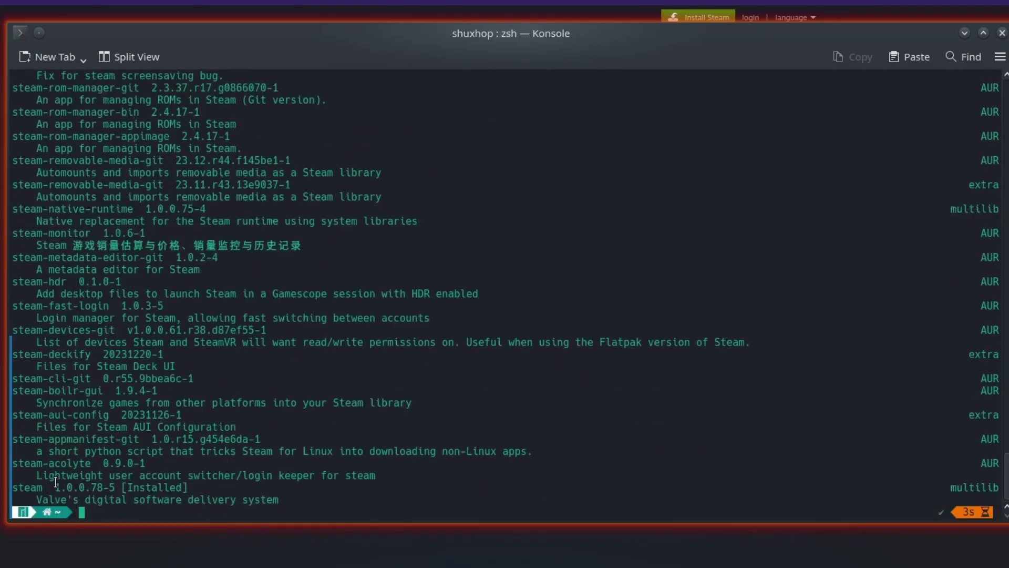
Step: Highlight [Installed] on steam 1.0.0.78-5, then type 'pamac install steam' at the prompt
{"action": "double_click", "coordinate": [27, 487]}
{"action": "left_click", "coordinate": [68, 487]}
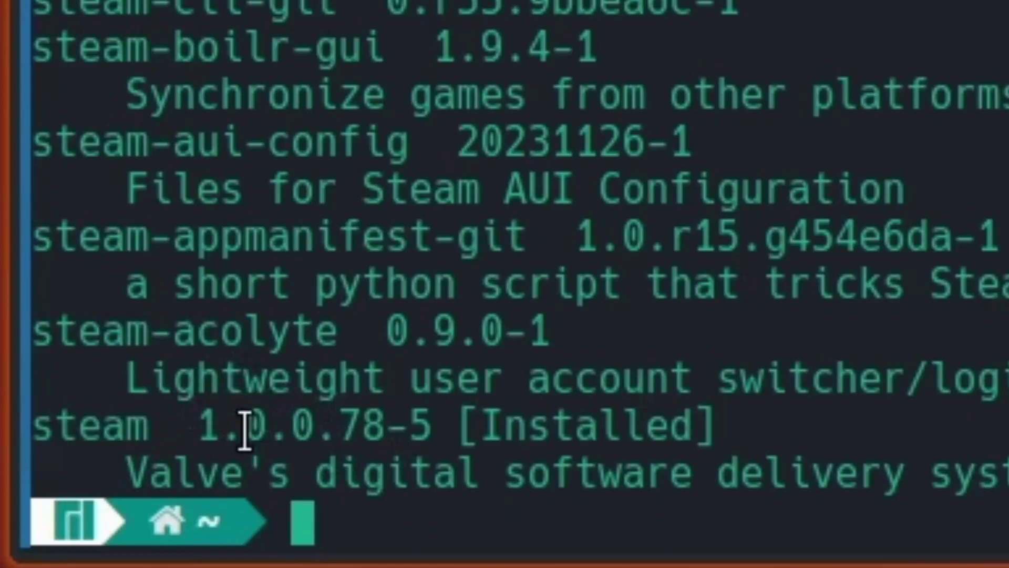
{"action": "mouse_move", "coordinate": [489, 429]}
{"action": "left_mouse_down"}
{"action": "mouse_move", "coordinate": [536, 444]}
{"action": "mouse_move", "coordinate": [660, 440]}
{"action": "left_mouse_up"}
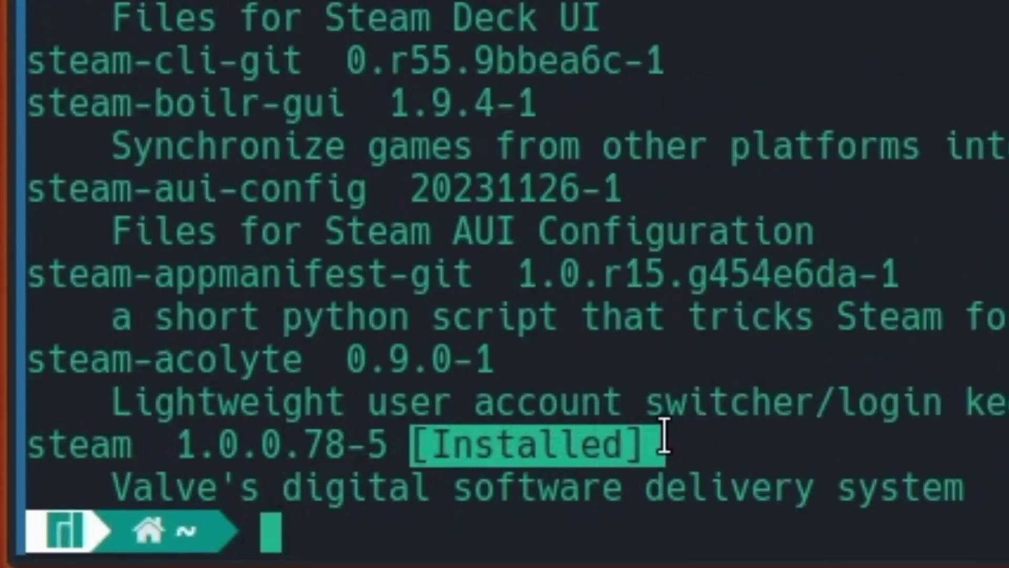
{"action": "left_click", "coordinate": [928, 302]}
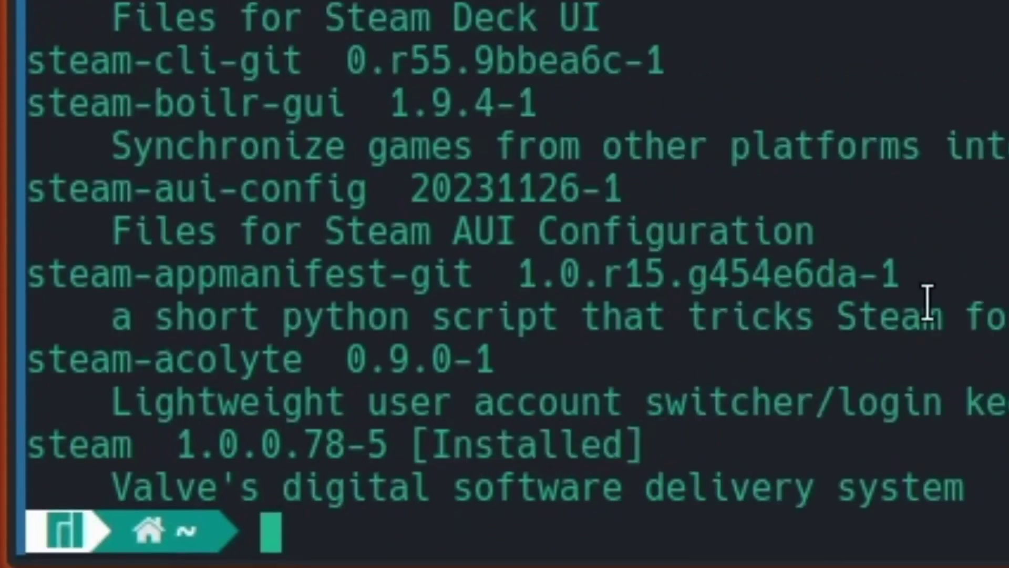
{"action": "type", "text": "pamac install "}
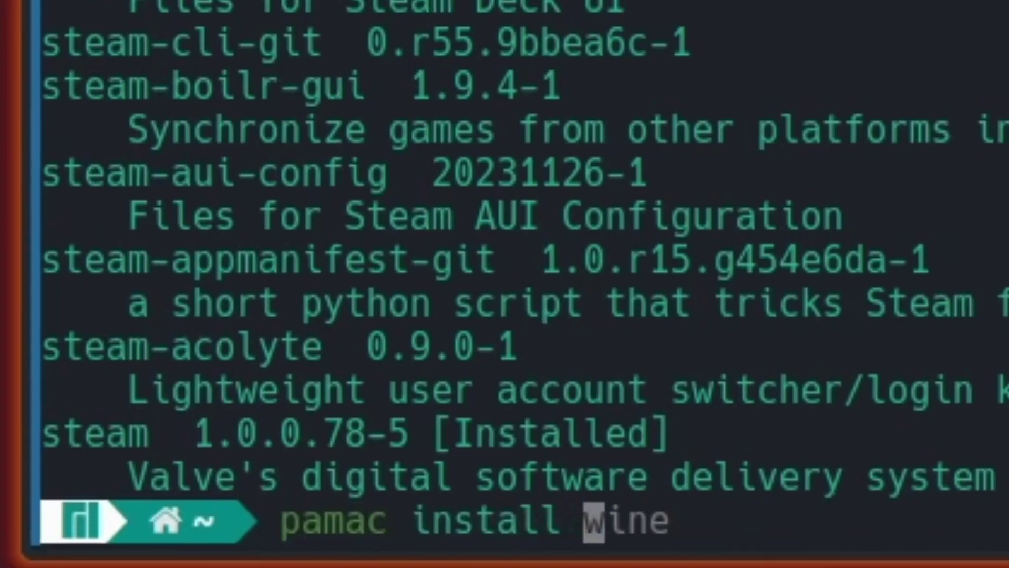
{"action": "type", "text": "steam"}
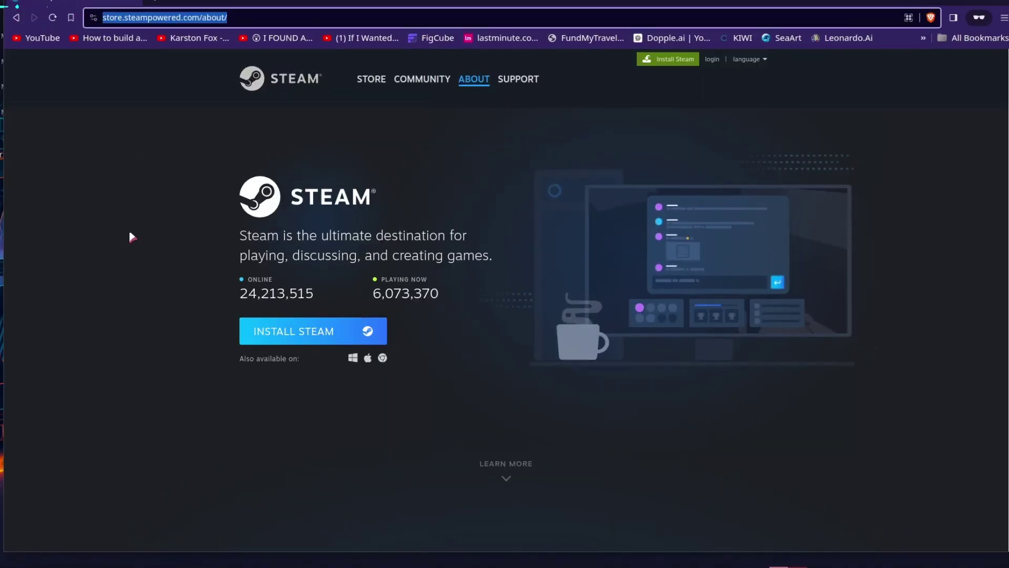
Step: Search 'lutris', open the lutris.net downloads page, and select the Manjaro command sudo pacman -S lutris
{"action": "type", "text": "lutr"}
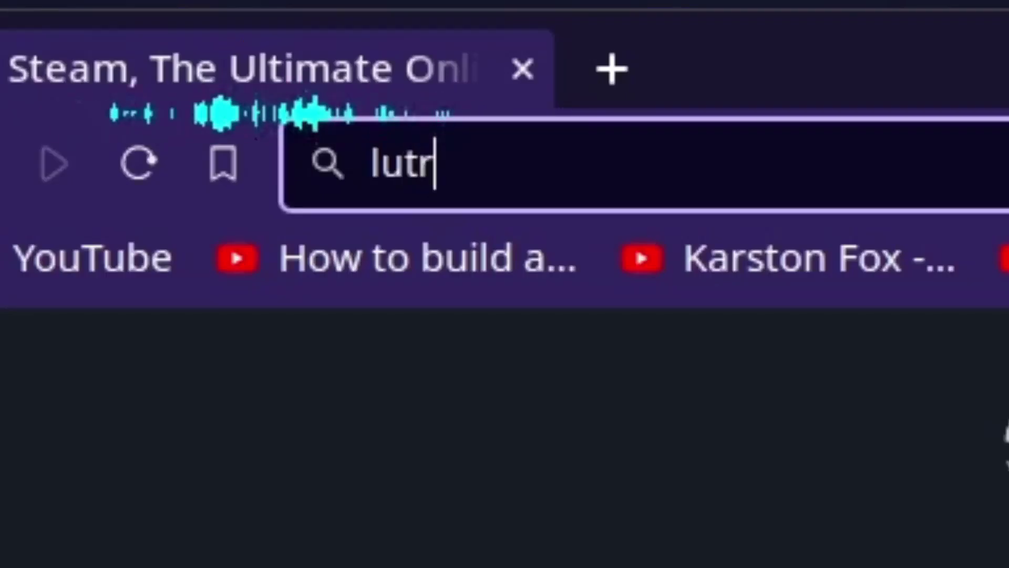
{"action": "type", "text": "is"}
{"action": "key", "text": "Return"}
{"action": "left_click", "coordinate": [139, 165]}
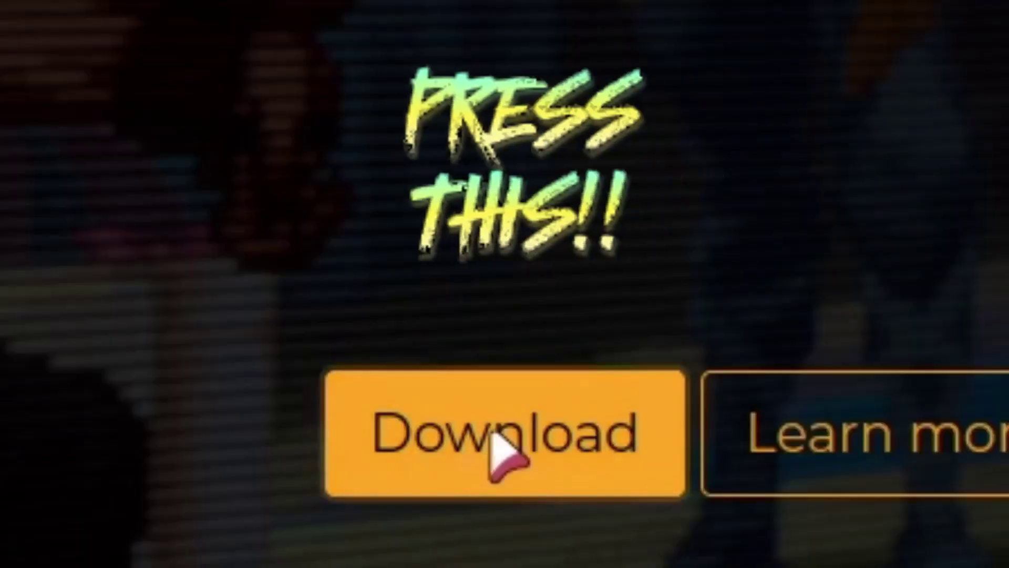
{"action": "left_click", "coordinate": [493, 435]}
{"action": "scroll", "coordinate": [537, 387], "scroll_direction": "down", "scroll_amount": 5}
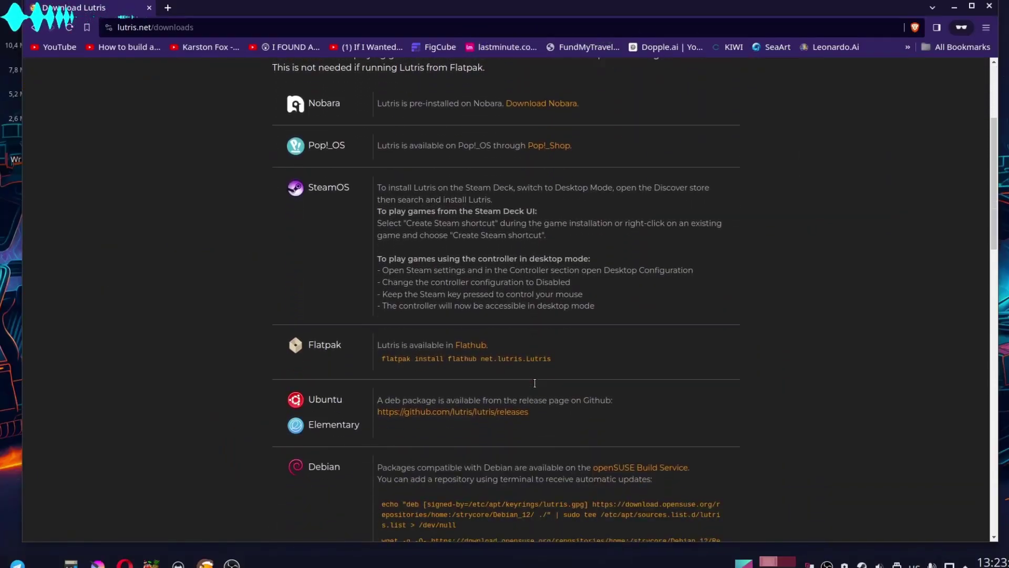
{"action": "scroll", "coordinate": [537, 388], "scroll_direction": "down", "scroll_amount": 7}
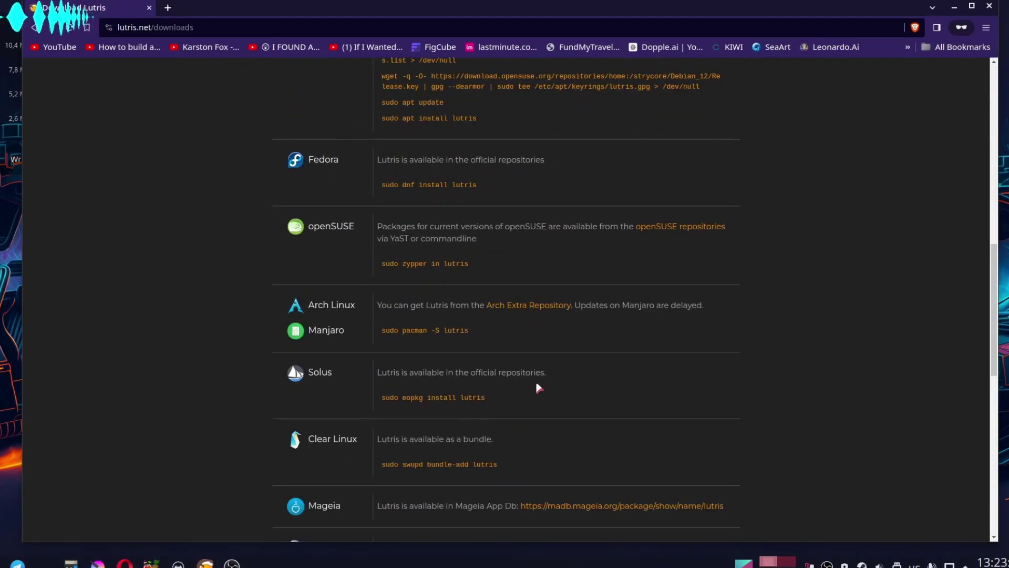
{"action": "left_click_drag", "start_coordinate": [385, 338], "coordinate": [482, 332]}
{"action": "key", "text": "ctrl+c"}
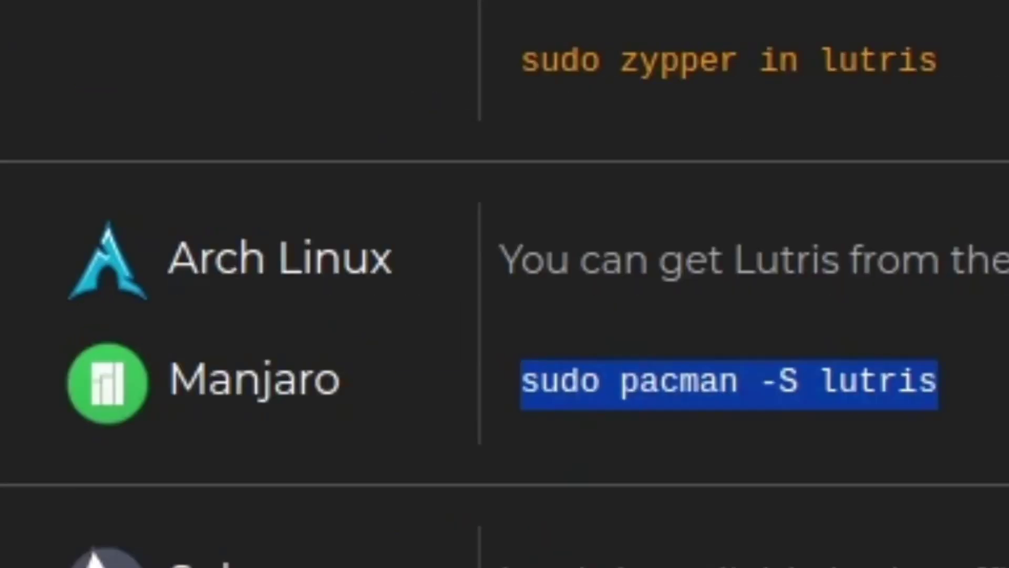
{"action": "right_click", "coordinate": [767, 323]}
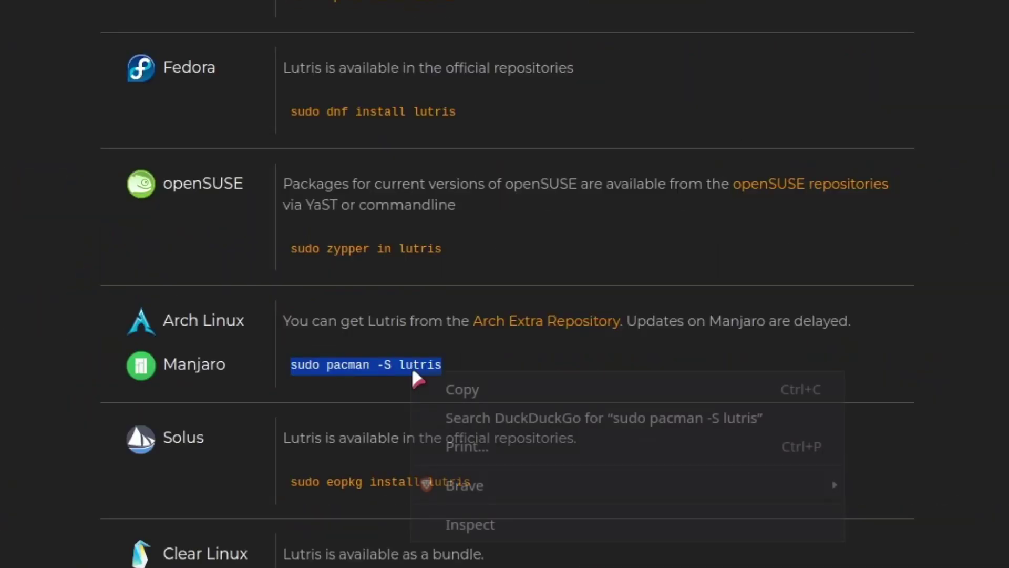
Step: Copy sudo pacman -S lutris and paste it at the Konsole prompt
{"action": "left_click", "coordinate": [757, 380]}
{"action": "right_click", "coordinate": [288, 320]}
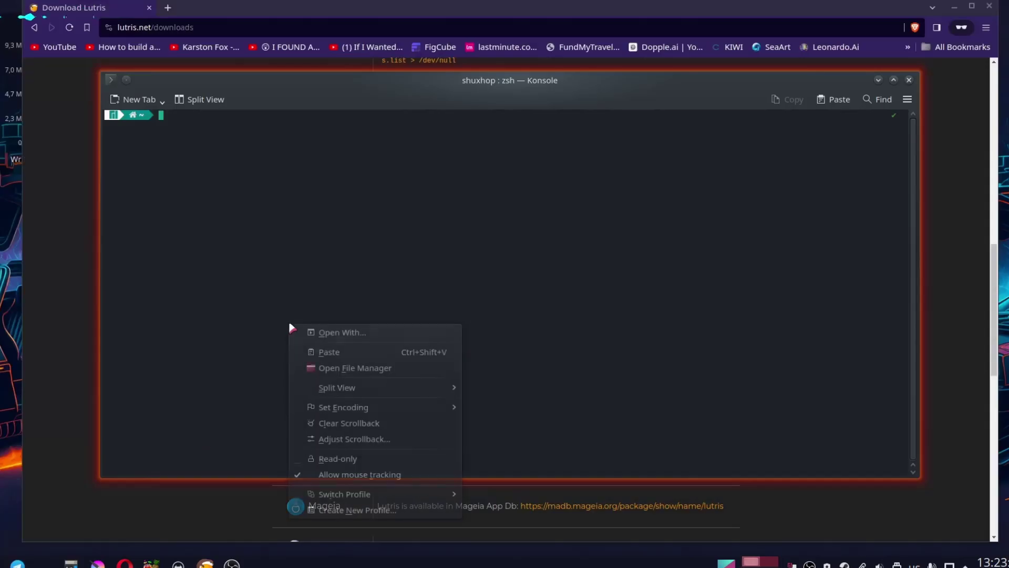
{"action": "left_click", "coordinate": [315, 352]}
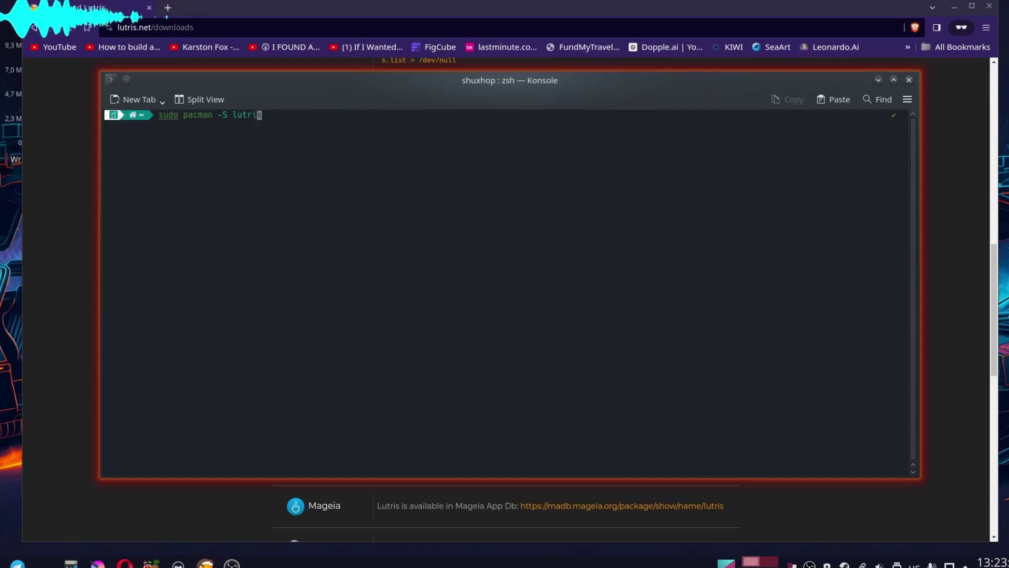
Step: Clear the prompt line and exit the terminal, leaving the Lutris library showing
{"action": "key", "text": "Up"}
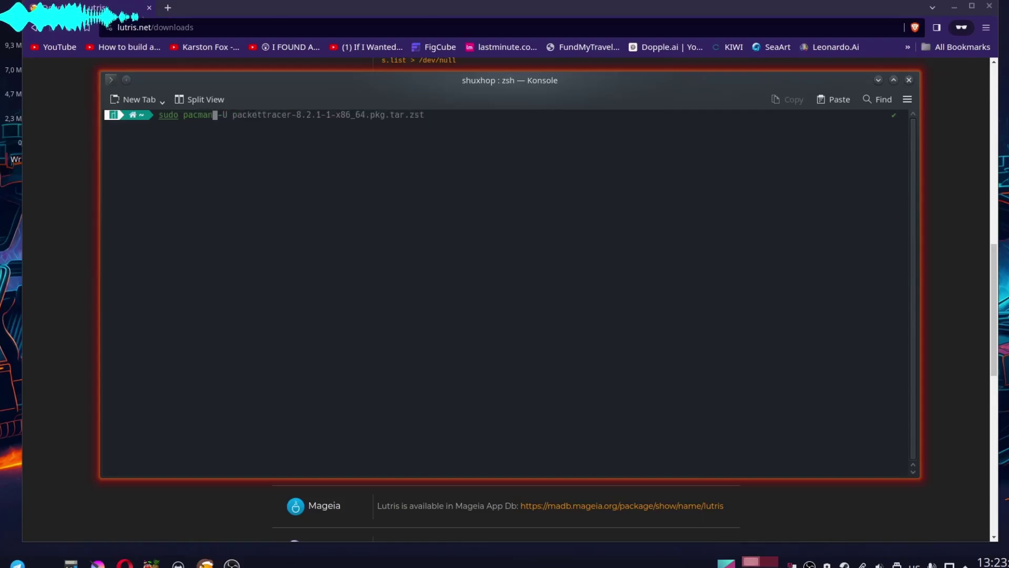
{"action": "key", "text": "ctrl+u"}
{"action": "type", "text": "it"}
{"action": "key", "text": "Return"}
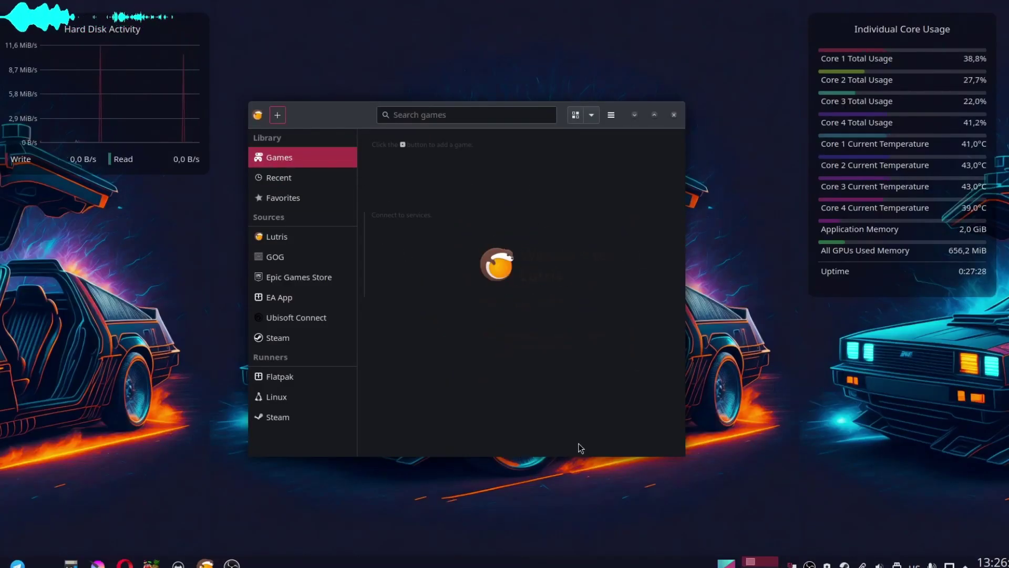
Step: Check Steam Play is enabled for all titles with Proton Experimental in Steam Compatibility settings
{"action": "key", "text": "alt+Tab"}
{"action": "left_click", "coordinate": [194, 72]}
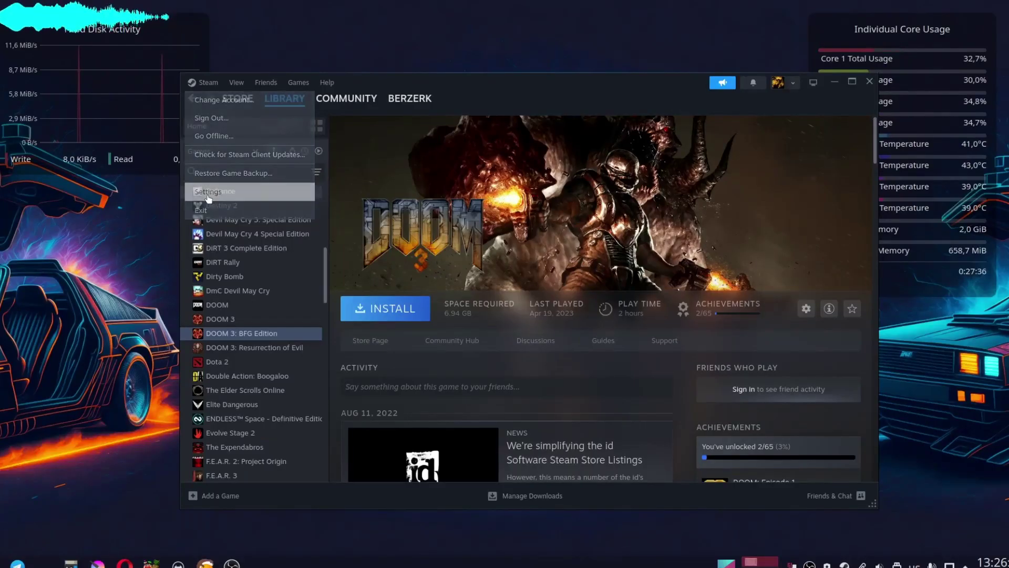
{"action": "left_click", "coordinate": [84, 322]}
{"action": "left_click", "coordinate": [346, 442]}
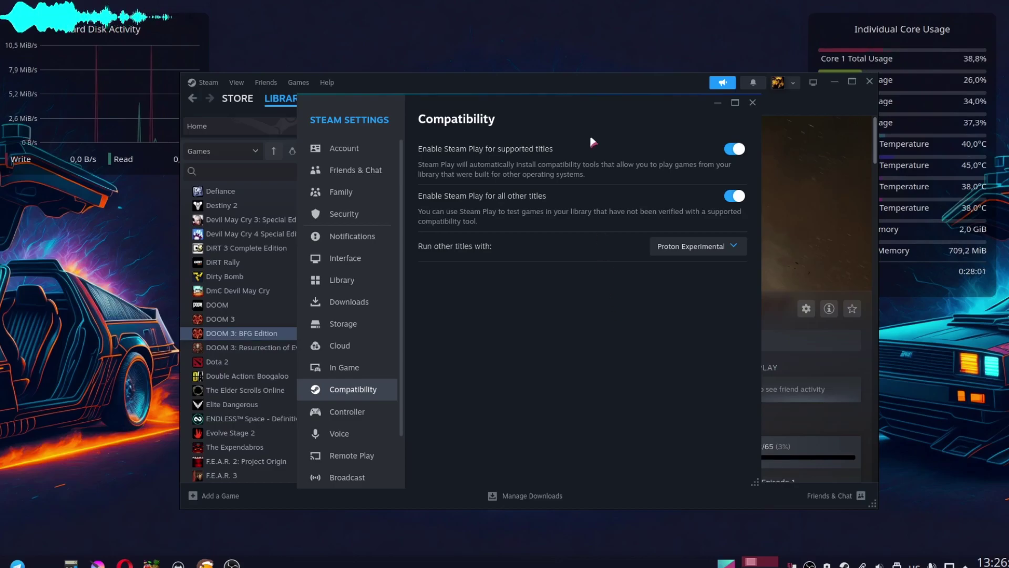
{"action": "left_click", "coordinate": [753, 104]}
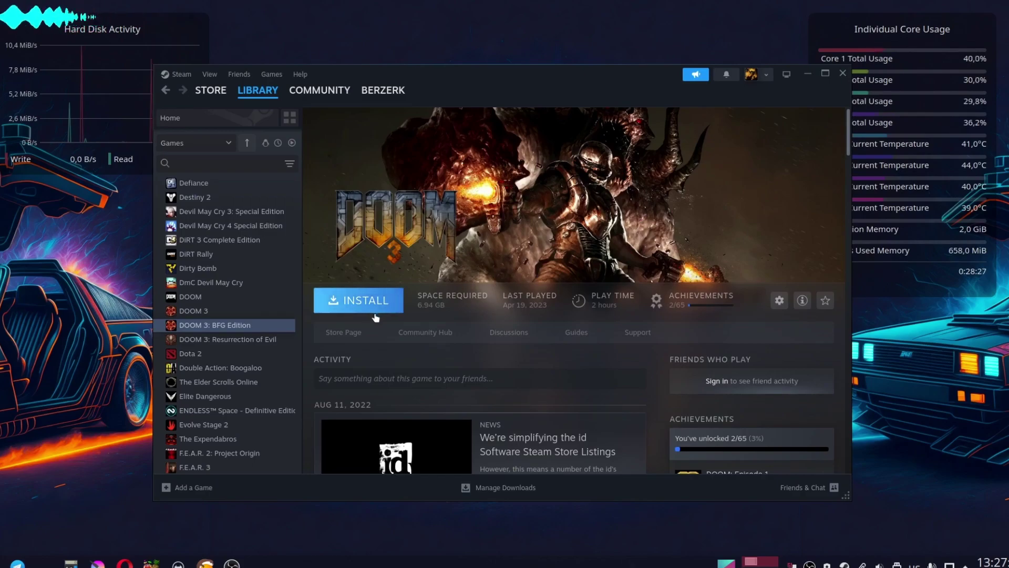
Step: Search Lutris.net for 'doom 3 bfg' and open the Doom 3: BFG Edition installers
{"action": "left_click", "coordinate": [808, 74]}
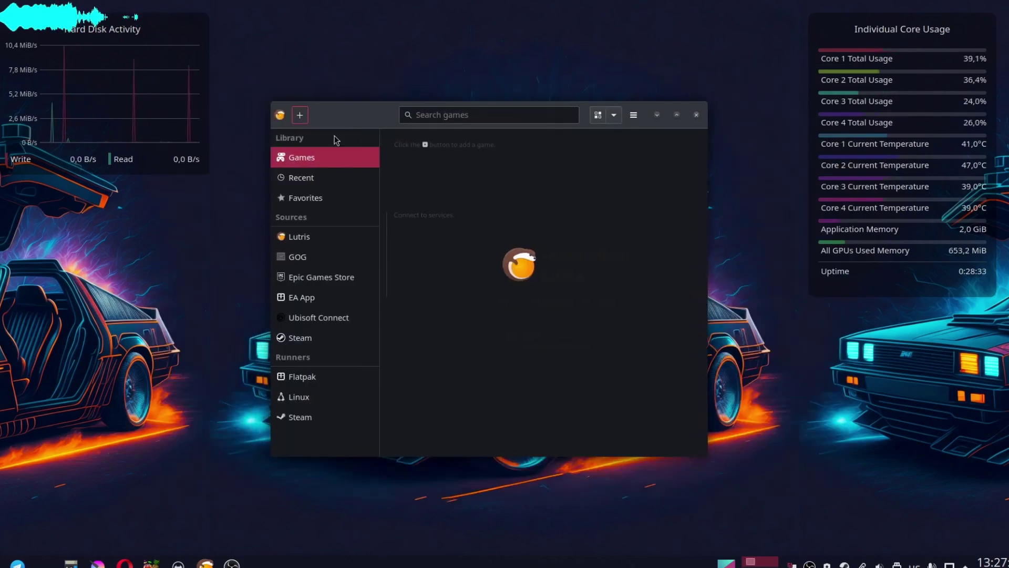
{"action": "left_click_drag", "start_coordinate": [348, 119], "coordinate": [365, 115]}
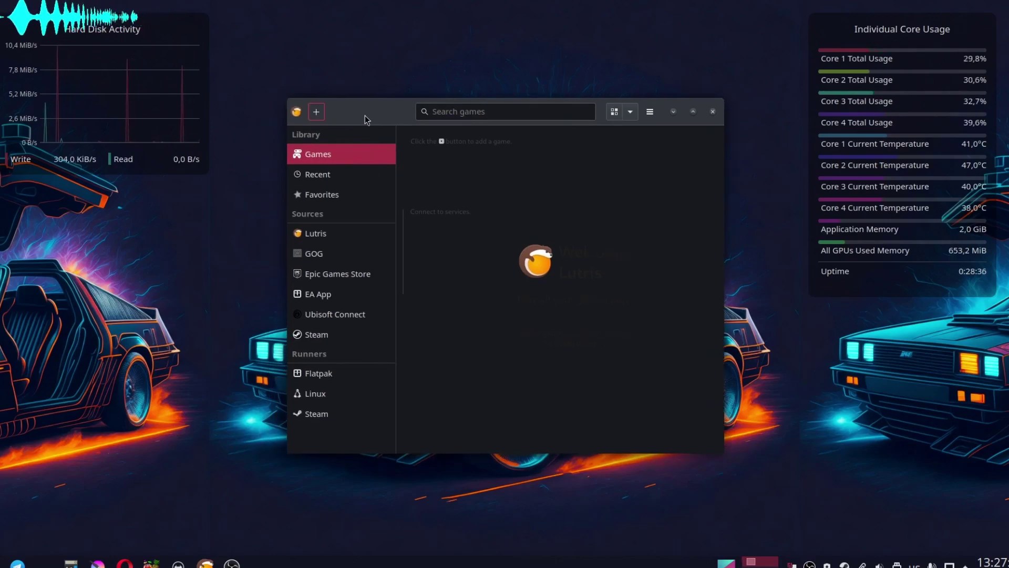
{"action": "left_click", "coordinate": [316, 111]}
{"action": "left_click", "coordinate": [426, 200]}
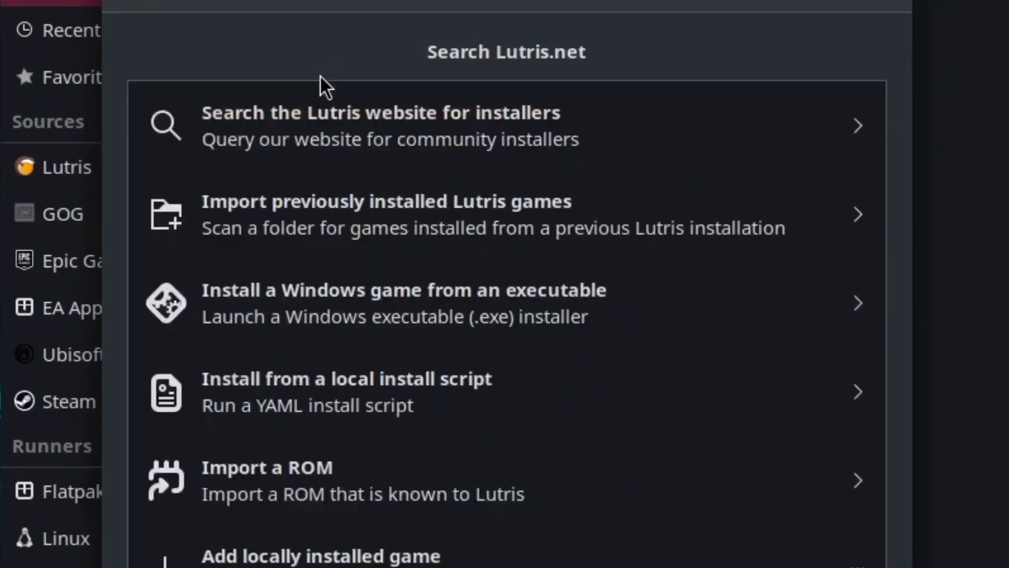
{"action": "type", "text": "doom "}
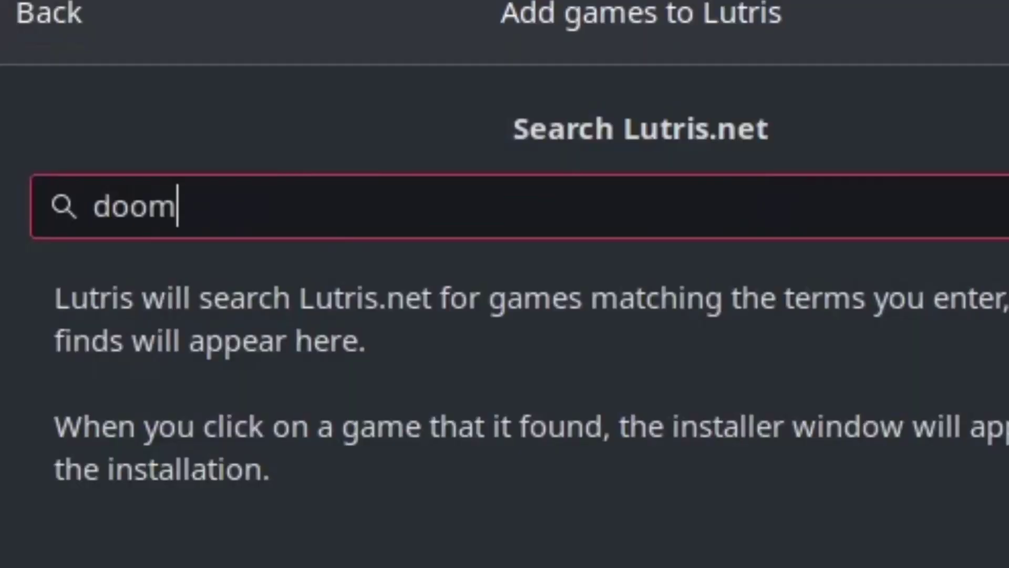
{"action": "type", "text": "3 bfg"}
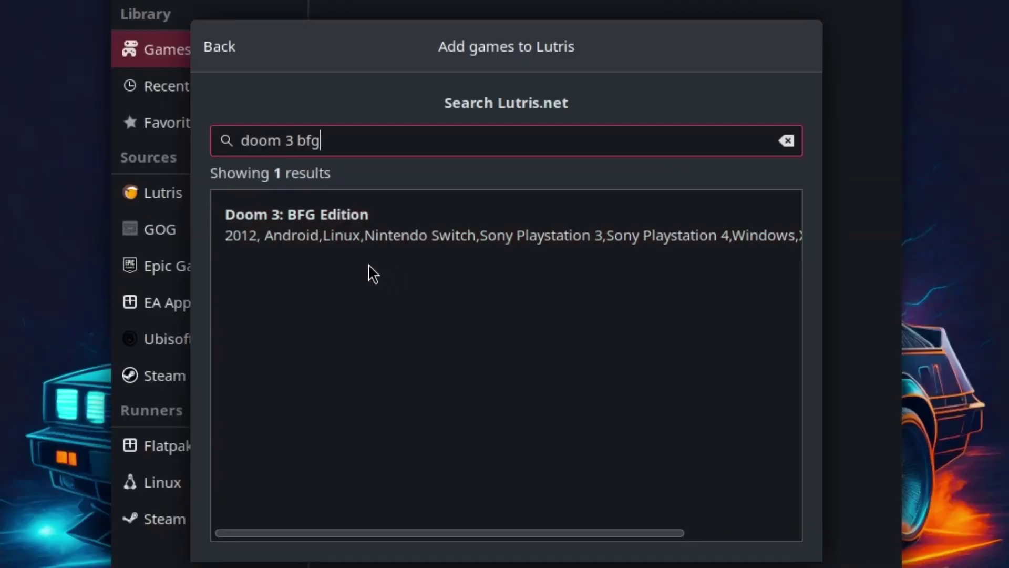
{"action": "left_click", "coordinate": [357, 237]}
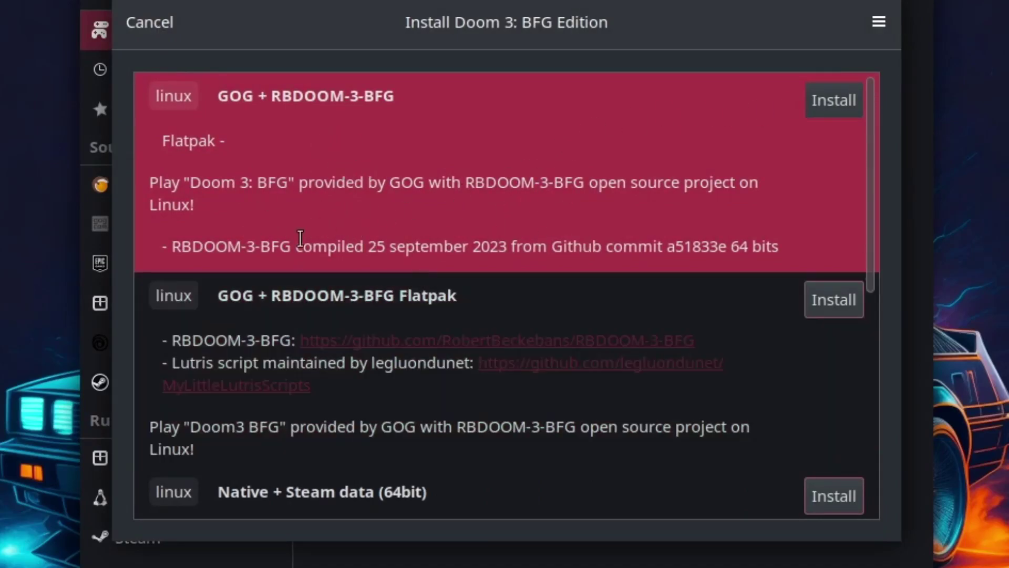
{"action": "scroll", "coordinate": [534, 281], "scroll_direction": "down", "scroll_amount": 3}
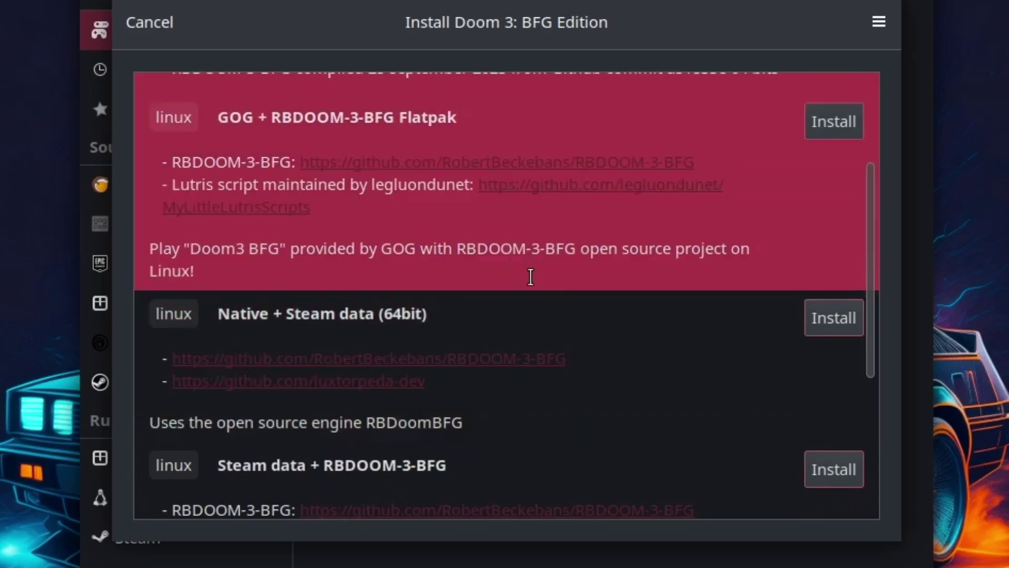
{"action": "scroll", "coordinate": [499, 258], "scroll_direction": "up", "scroll_amount": 2}
{"action": "scroll", "coordinate": [476, 247], "scroll_direction": "down", "scroll_amount": 3}
{"action": "scroll", "coordinate": [469, 156], "scroll_direction": "up", "scroll_amount": 3}
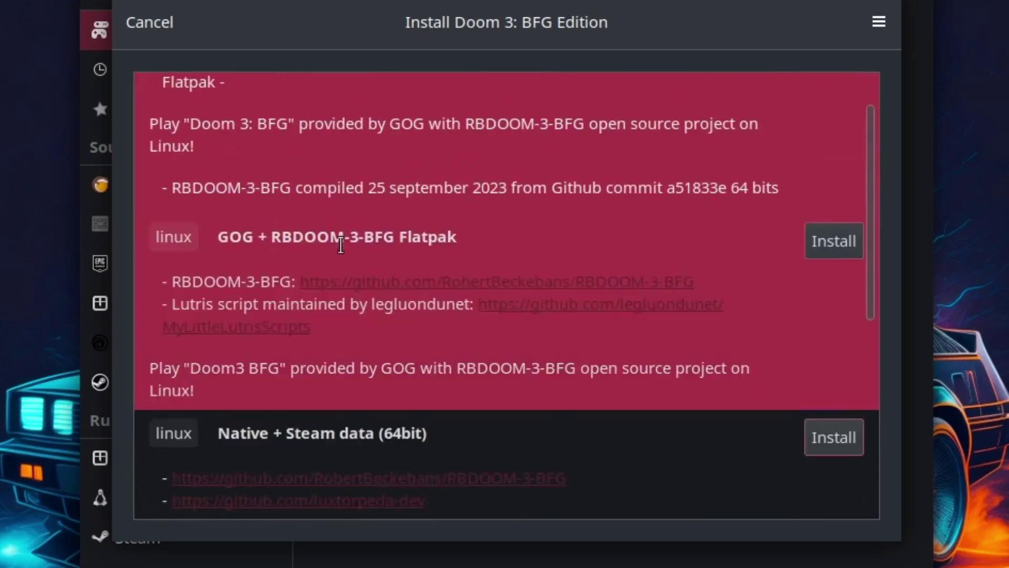
{"action": "scroll", "coordinate": [482, 226], "scroll_direction": "down", "scroll_amount": 4}
{"action": "scroll", "coordinate": [489, 310], "scroll_direction": "up", "scroll_amount": 2}
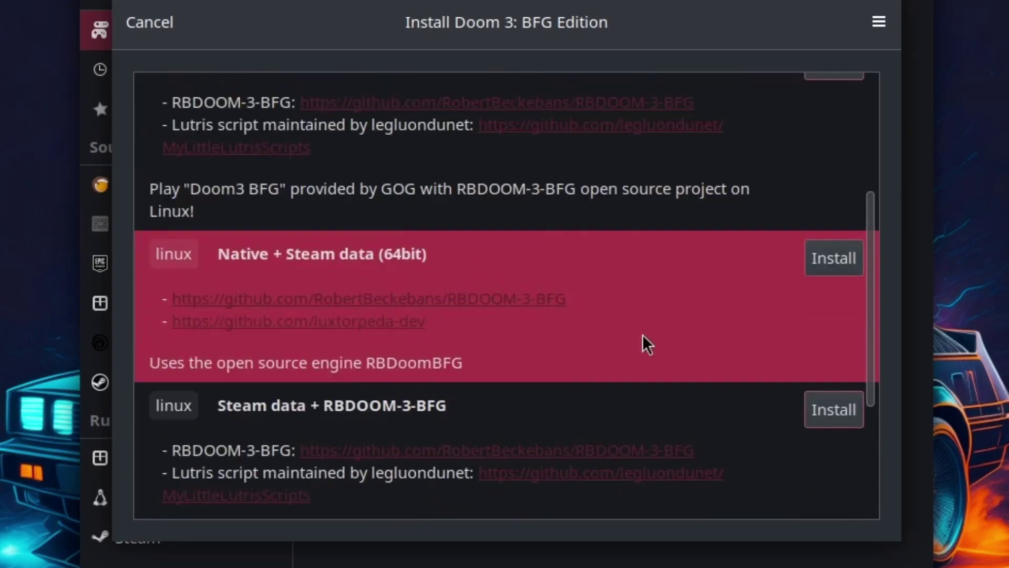
{"action": "scroll", "coordinate": [647, 344], "scroll_direction": "down", "scroll_amount": 6}
{"action": "scroll", "coordinate": [408, 354], "scroll_direction": "up", "scroll_amount": 5}
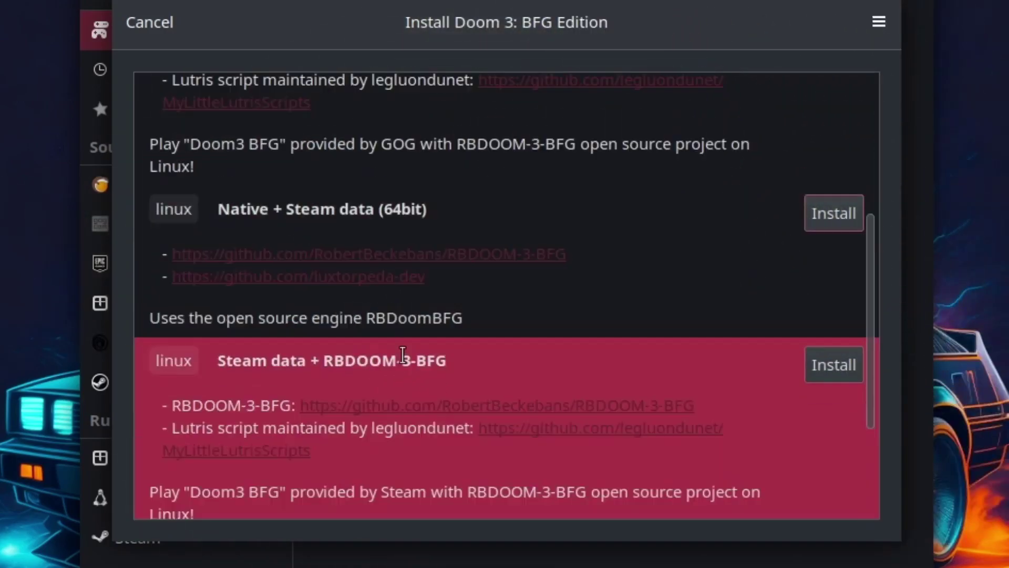
{"action": "scroll", "coordinate": [409, 363], "scroll_direction": "down", "scroll_amount": 2}
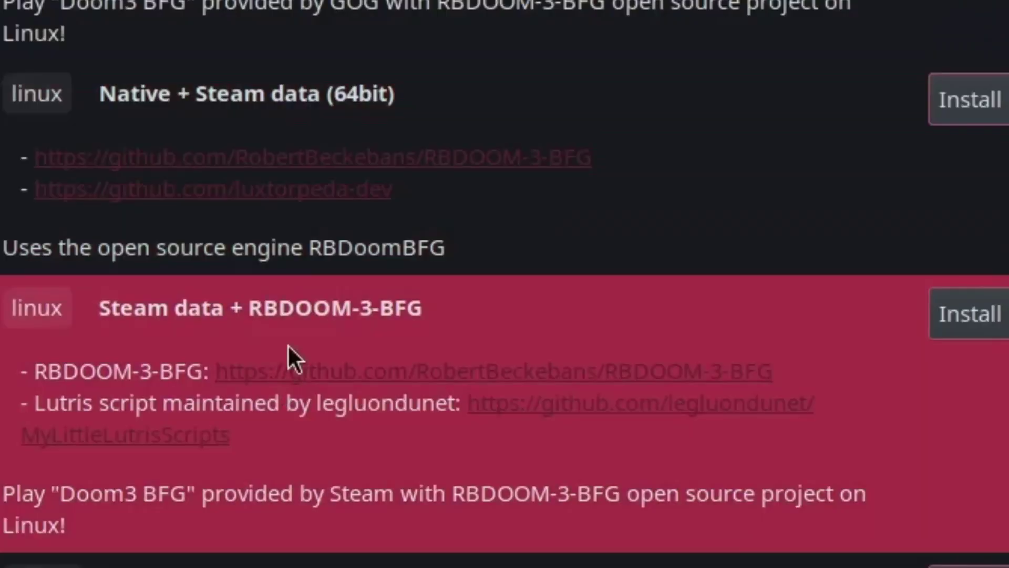
{"action": "scroll", "coordinate": [337, 342], "scroll_direction": "down", "scroll_amount": 3}
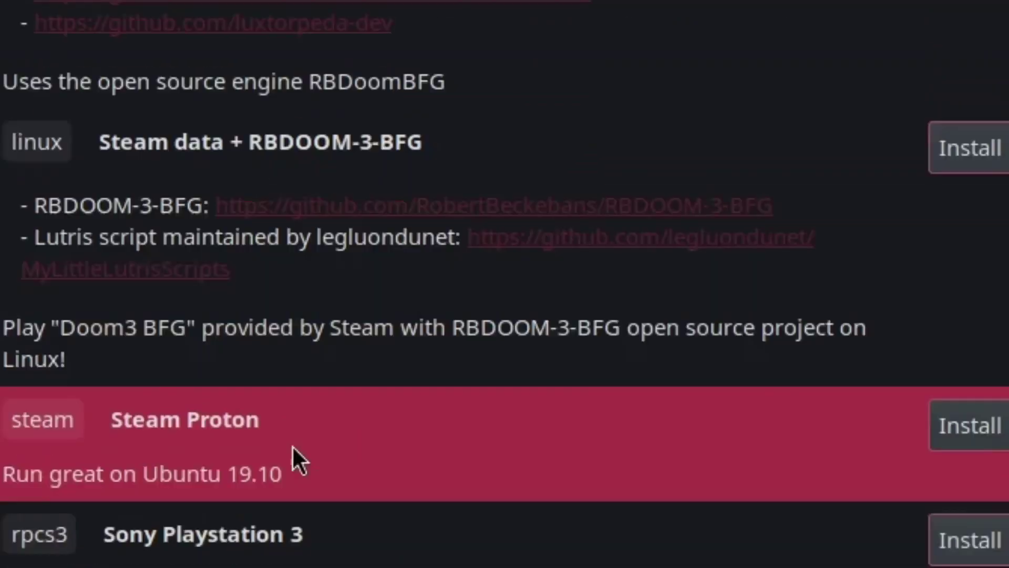
{"action": "scroll", "coordinate": [347, 368], "scroll_direction": "up", "scroll_amount": 3}
{"action": "scroll", "coordinate": [342, 332], "scroll_direction": "down", "scroll_amount": 5}
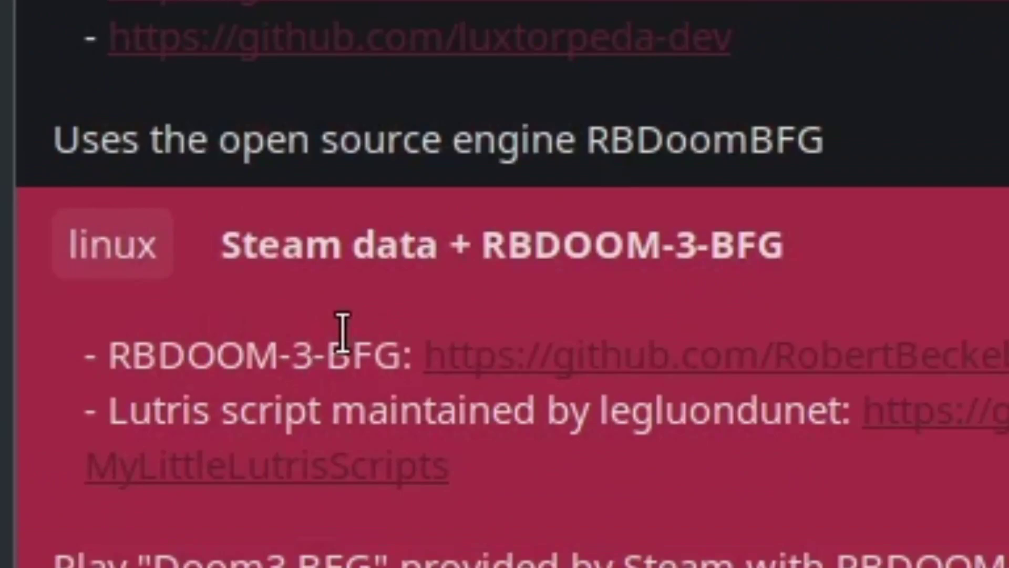
{"action": "scroll", "coordinate": [513, 266], "scroll_direction": "down", "scroll_amount": 2}
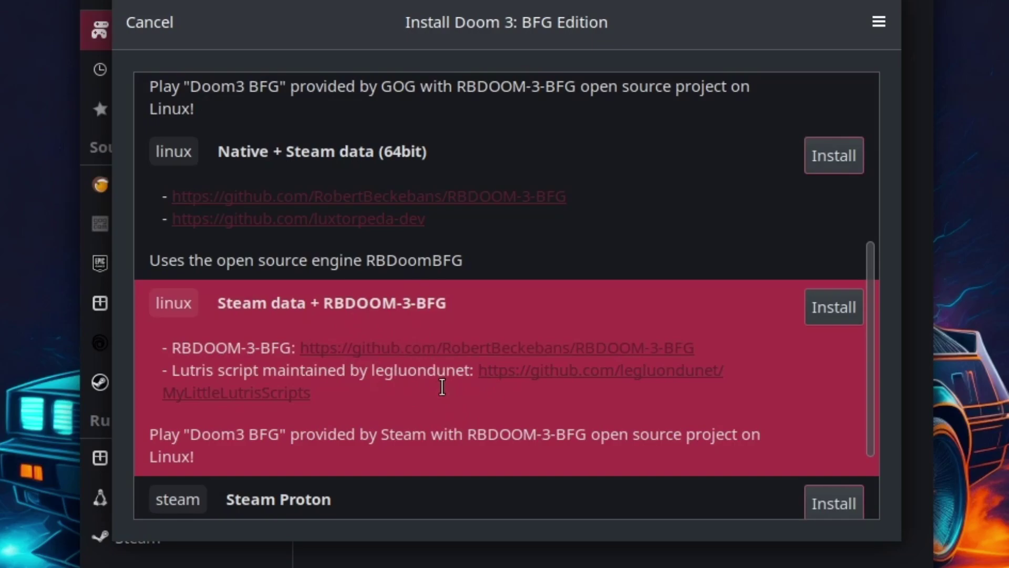
{"action": "scroll", "coordinate": [514, 422], "scroll_direction": "up", "scroll_amount": 3}
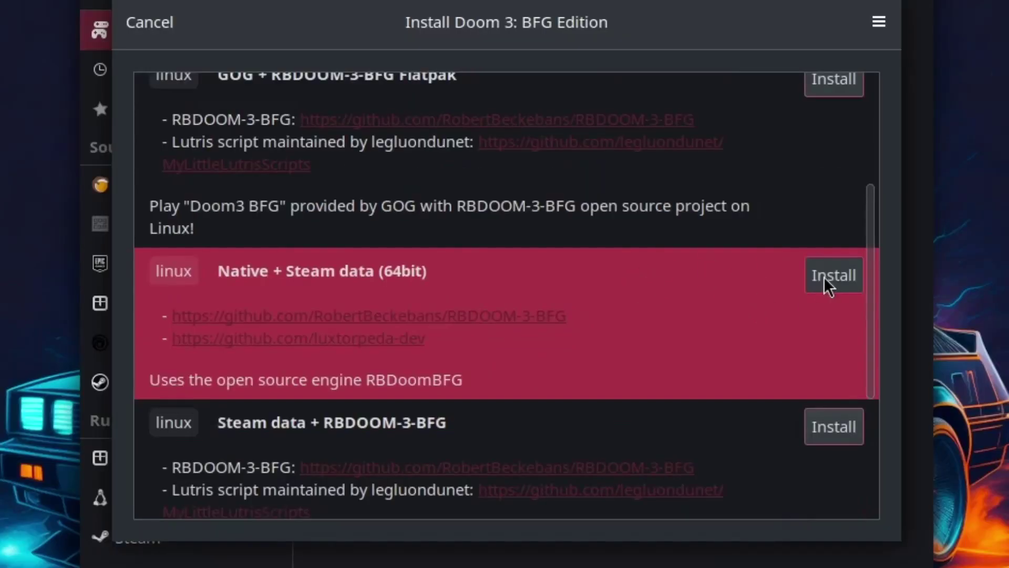
Step: Start the Native + Steam data (64bit) install into the default doom-3-bfg-edition folder
{"action": "left_click", "coordinate": [944, 273]}
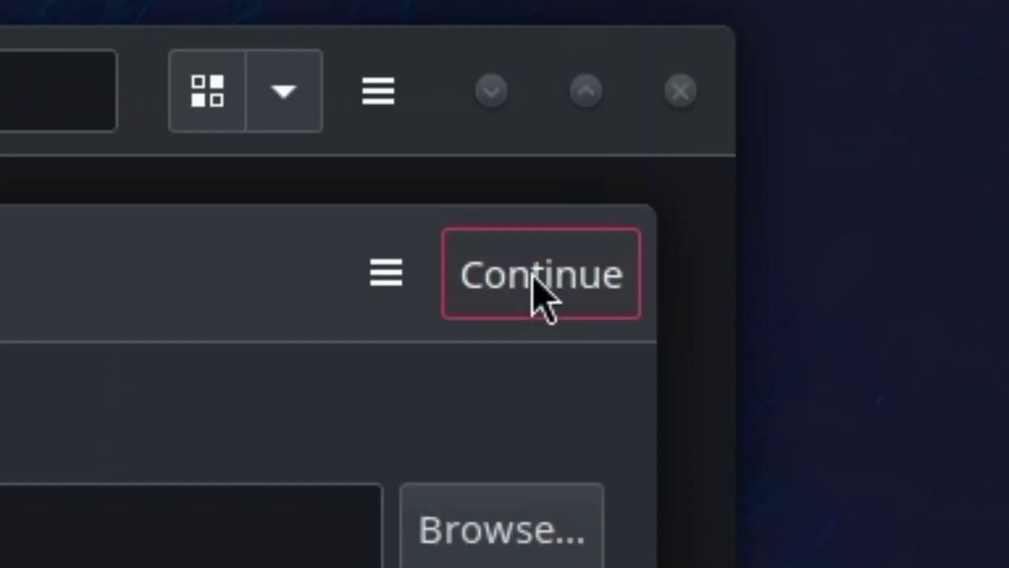
{"action": "left_click", "coordinate": [851, 23]}
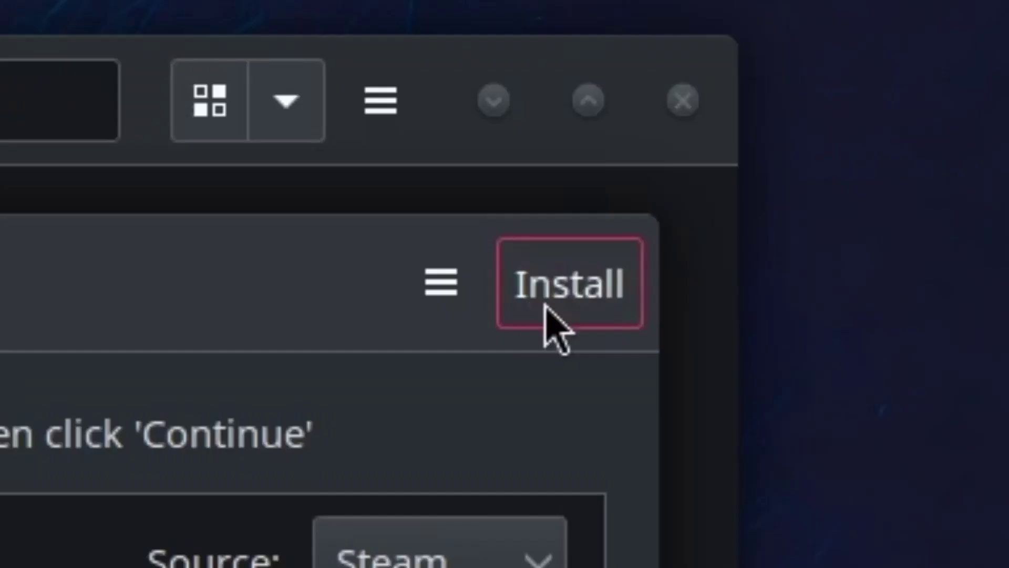
Step: Trigger the Steam data install for DOOM 3: BFG Edition with 'Create an application shortcut' ticked
{"action": "left_click", "coordinate": [547, 322]}
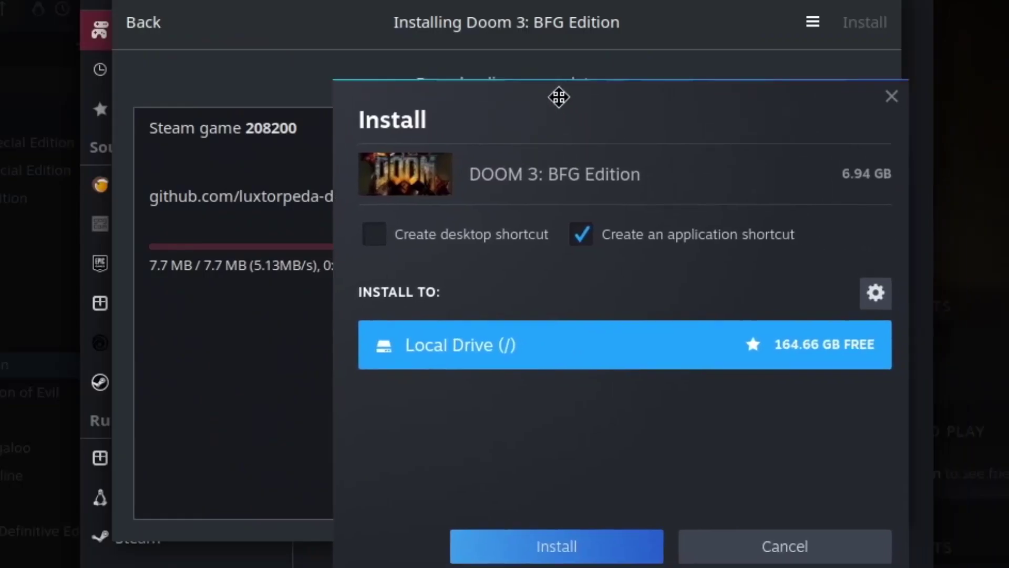
{"action": "mouse_move", "coordinate": [558, 97]}
{"action": "left_mouse_down"}
{"action": "mouse_move", "coordinate": [545, 71]}
{"action": "mouse_move", "coordinate": [531, 86]}
{"action": "mouse_move", "coordinate": [541, 102]}
{"action": "left_mouse_up"}
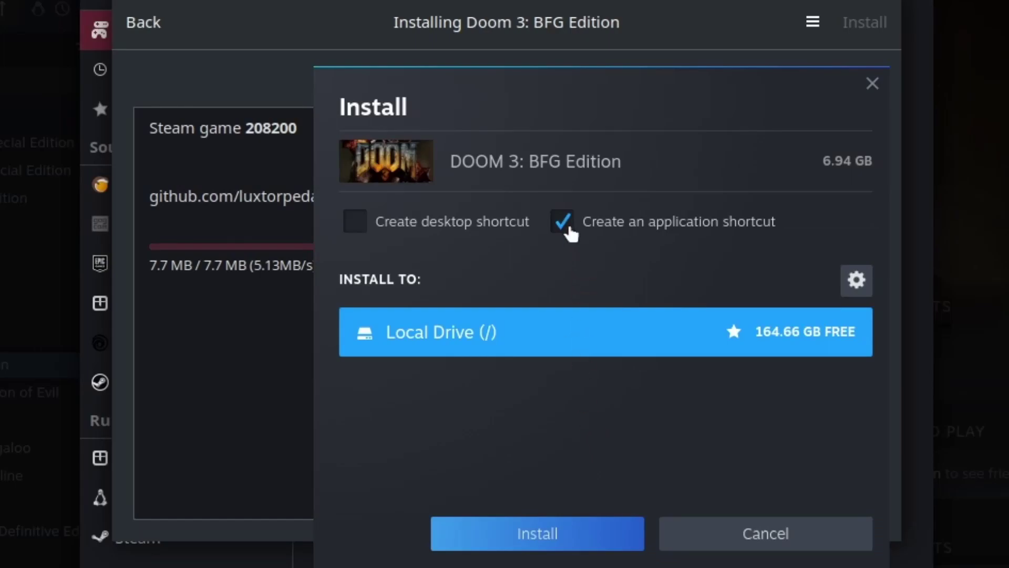
{"action": "left_click", "coordinate": [562, 223]}
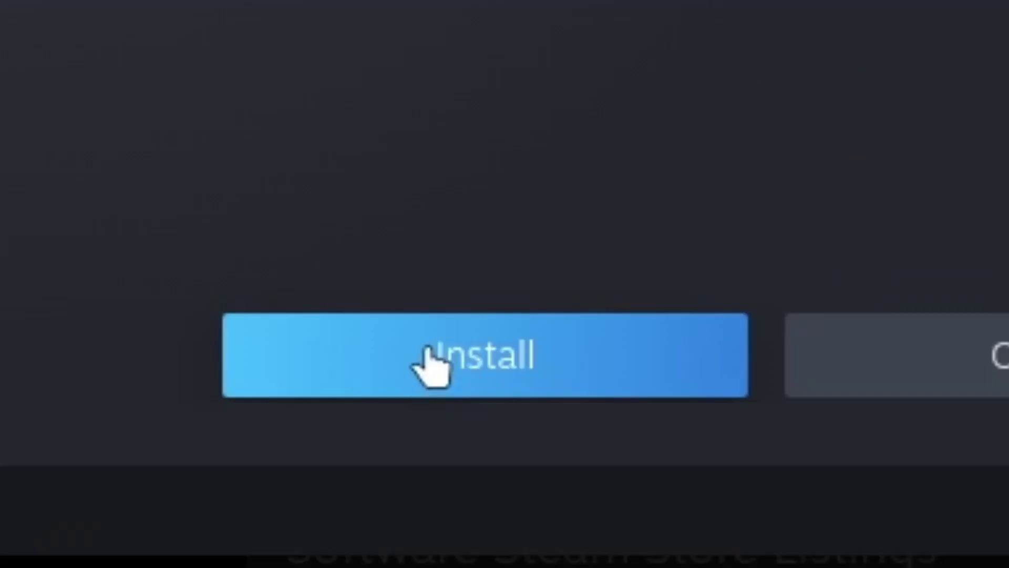
Step: Confirm the 6.94 GB DOOM 3: BFG Edition Steam install, then close Steam and open its tray menu
{"action": "left_click", "coordinate": [516, 541]}
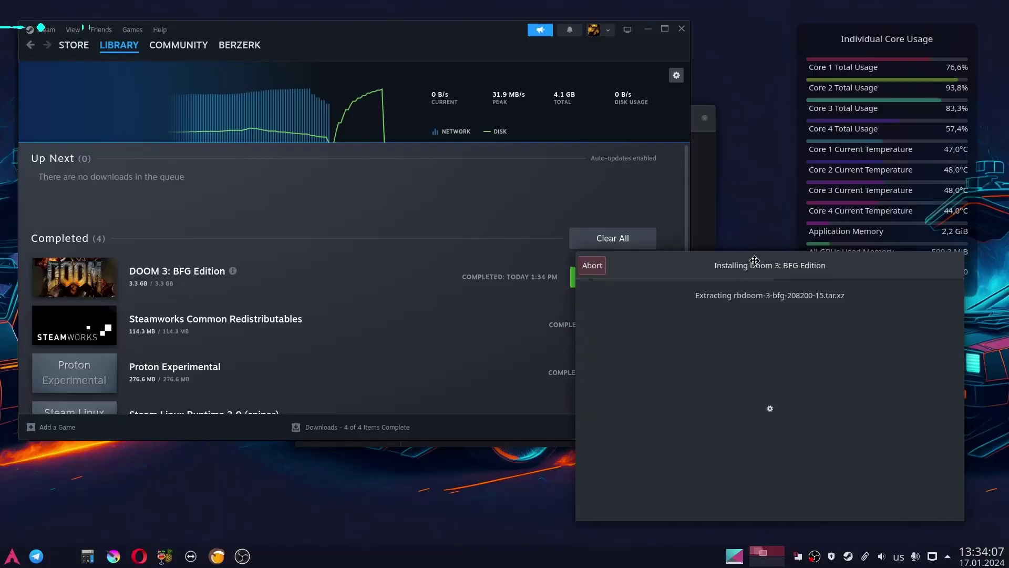
{"action": "mouse_move", "coordinate": [755, 260]}
{"action": "left_mouse_down"}
{"action": "mouse_move", "coordinate": [690, 197]}
{"action": "mouse_move", "coordinate": [620, 204]}
{"action": "left_mouse_up"}
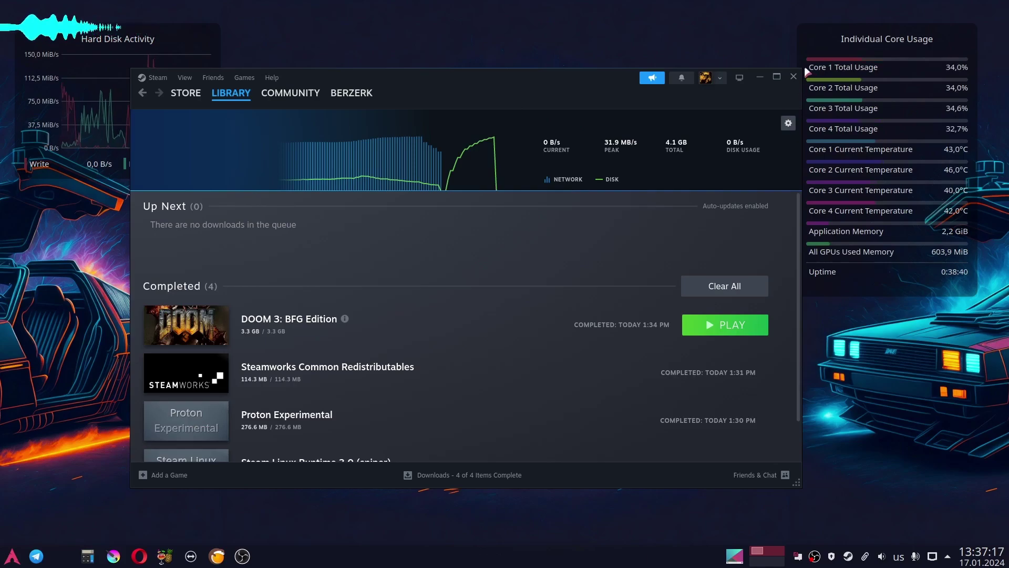
{"action": "left_click", "coordinate": [793, 76]}
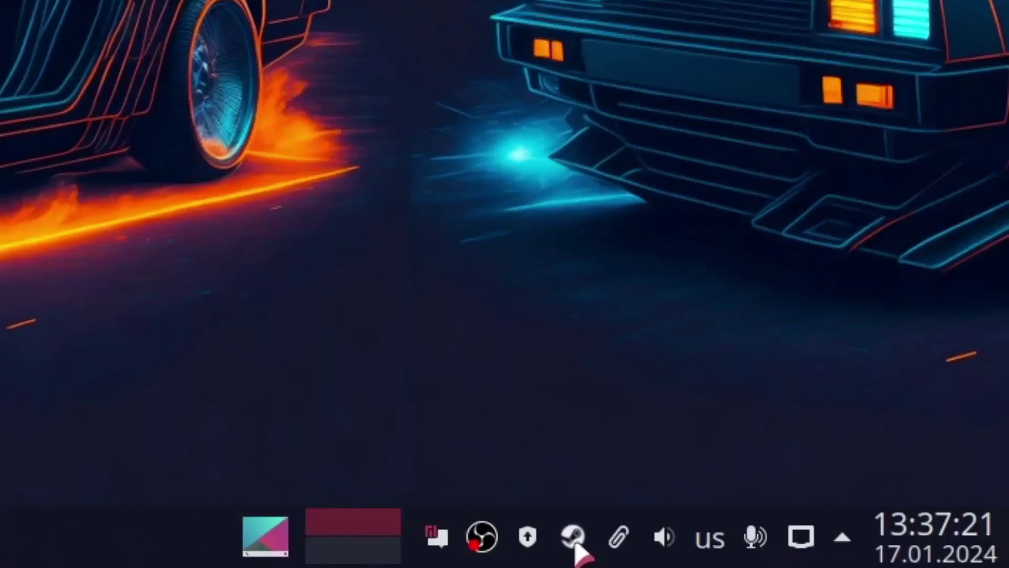
{"action": "right_click", "coordinate": [849, 556]}
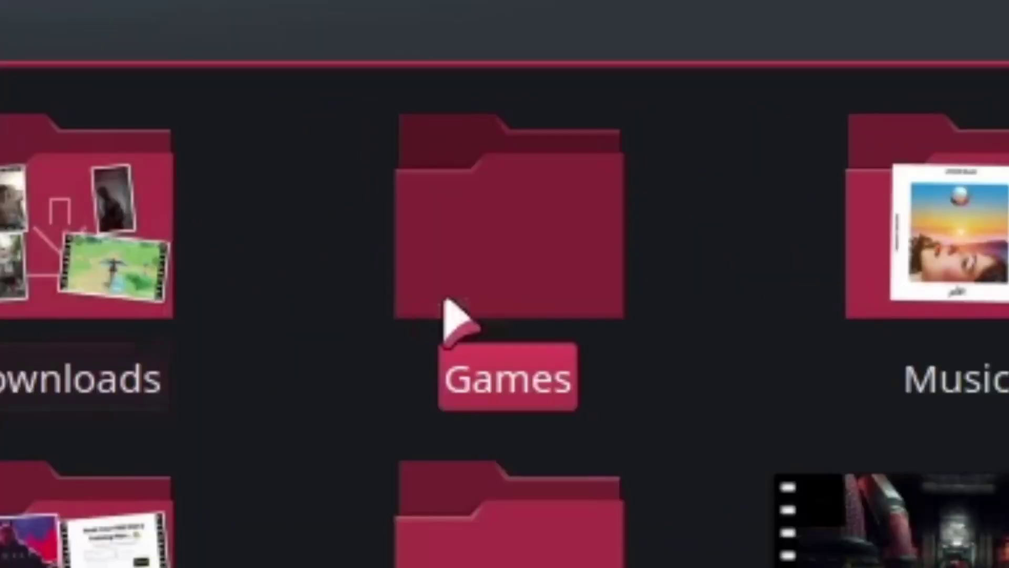
Step: Open Games > doom-3-bfg-edition and execute the RBDoom3BFG binary
{"action": "left_click", "coordinate": [451, 315]}
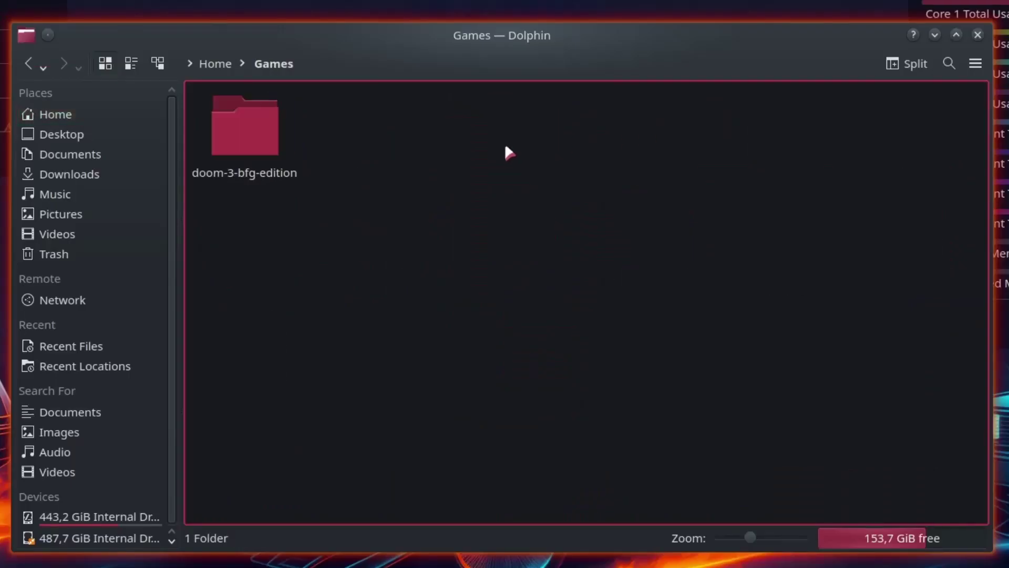
{"action": "left_click", "coordinate": [242, 146]}
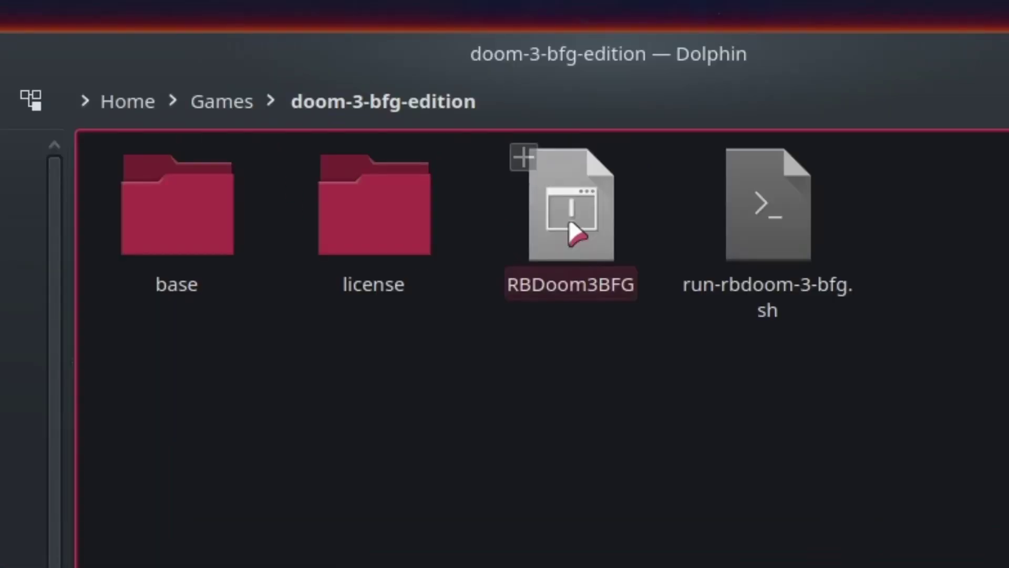
{"action": "left_click", "coordinate": [569, 219]}
{"action": "double_click", "coordinate": [497, 276]}
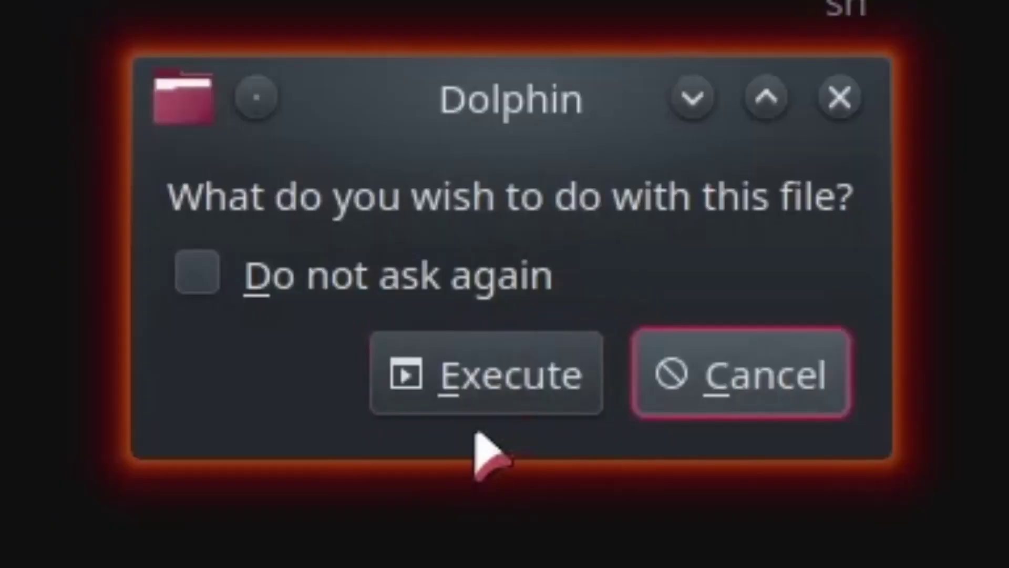
{"action": "left_click", "coordinate": [488, 295]}
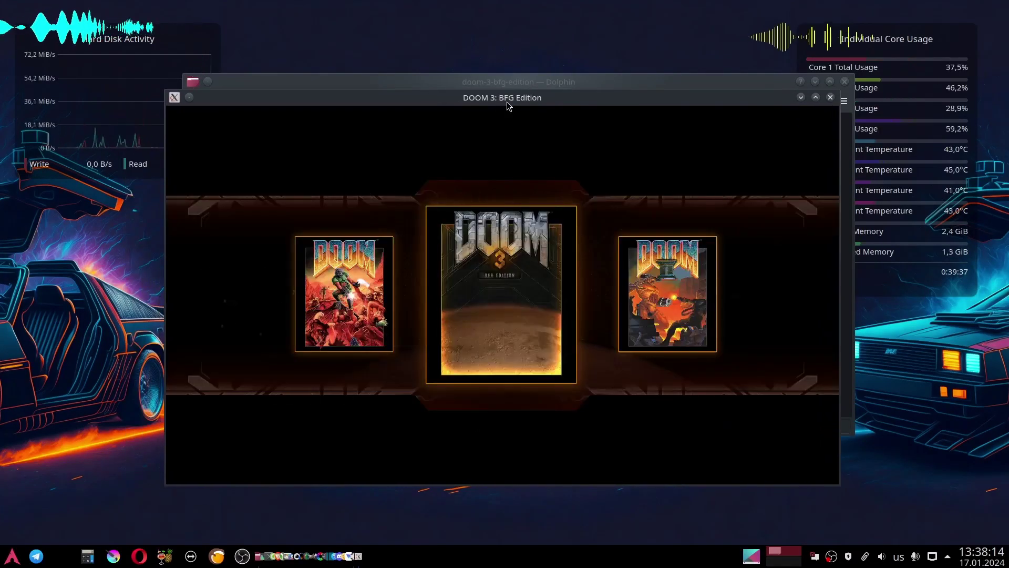
Step: Cycle the game carousel with the arrow keys and launch DOOM 3
{"action": "key", "text": "Left"}
{"action": "key", "text": "Left"}
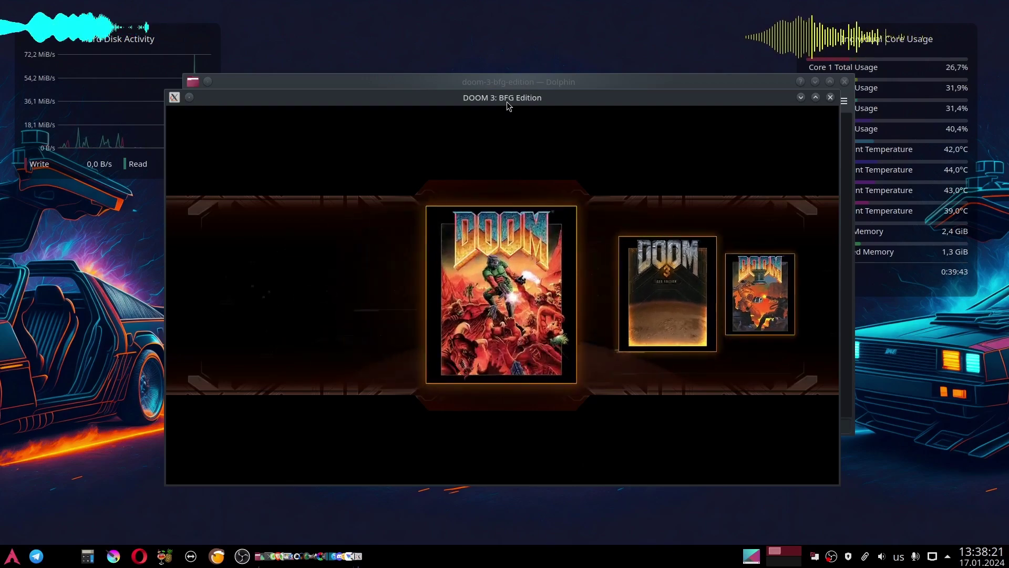
{"action": "key", "text": "Right"}
{"action": "key", "text": "Right"}
{"action": "key", "text": "Left"}
{"action": "key", "text": "Right"}
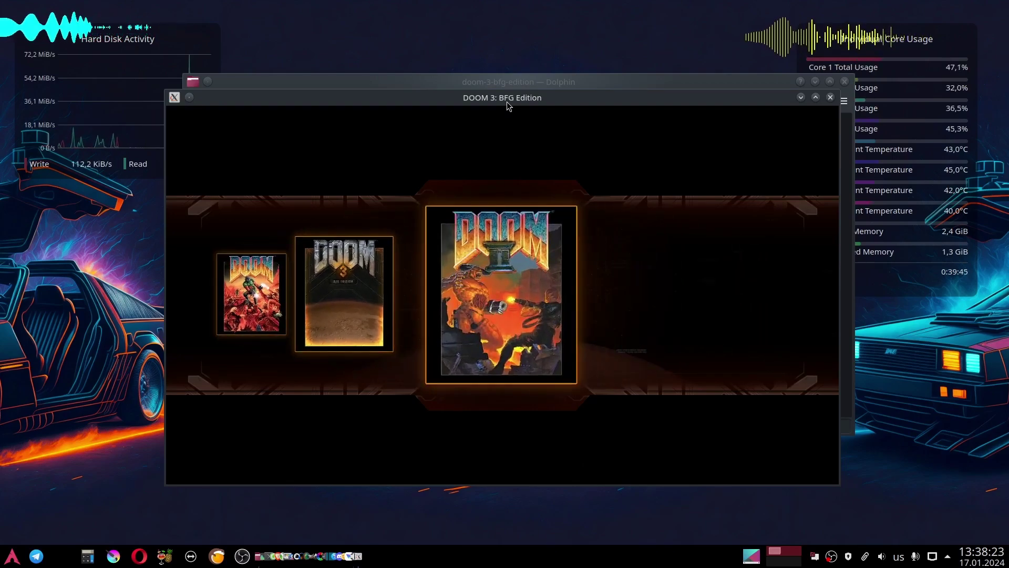
{"action": "key", "text": "Left"}
{"action": "key", "text": "Return"}
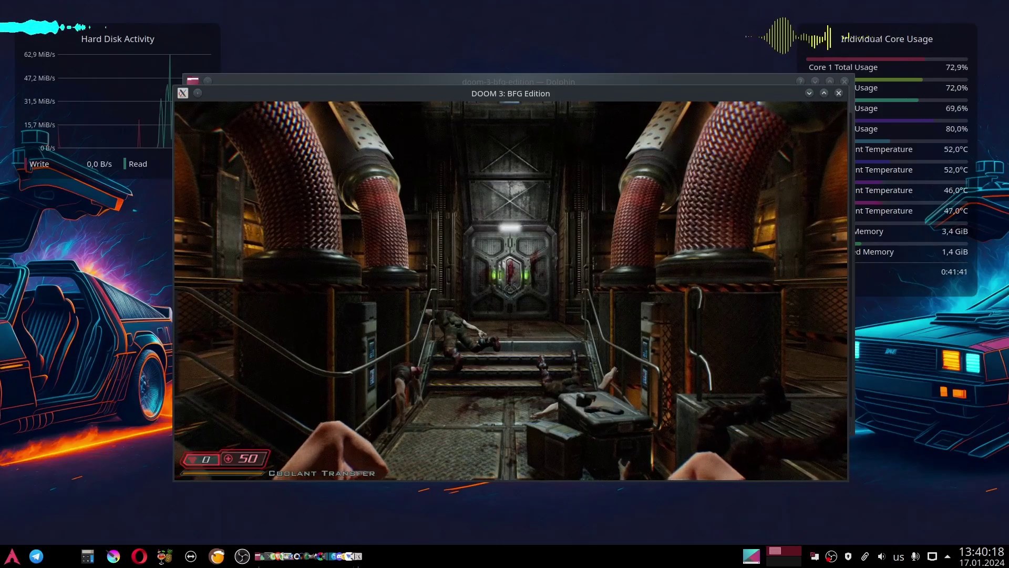
Step: Descend the stairway, kill the zombie by the door, and kill the corridor zombie
{"action": "mouse_move", "coordinate": [510, 291]}
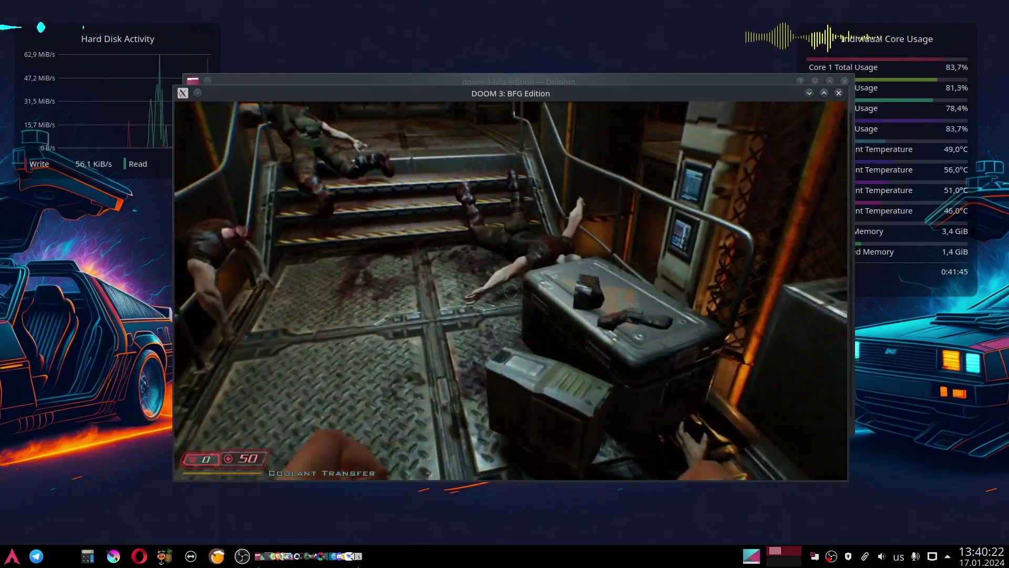
{"action": "key", "text": "w"}
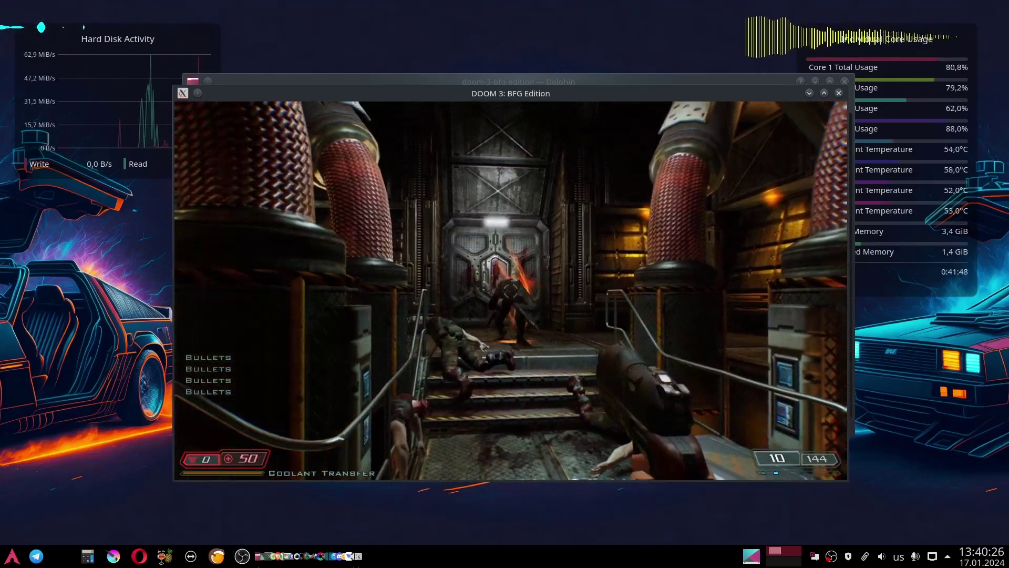
{"action": "left_click", "coordinate": [510, 291]}
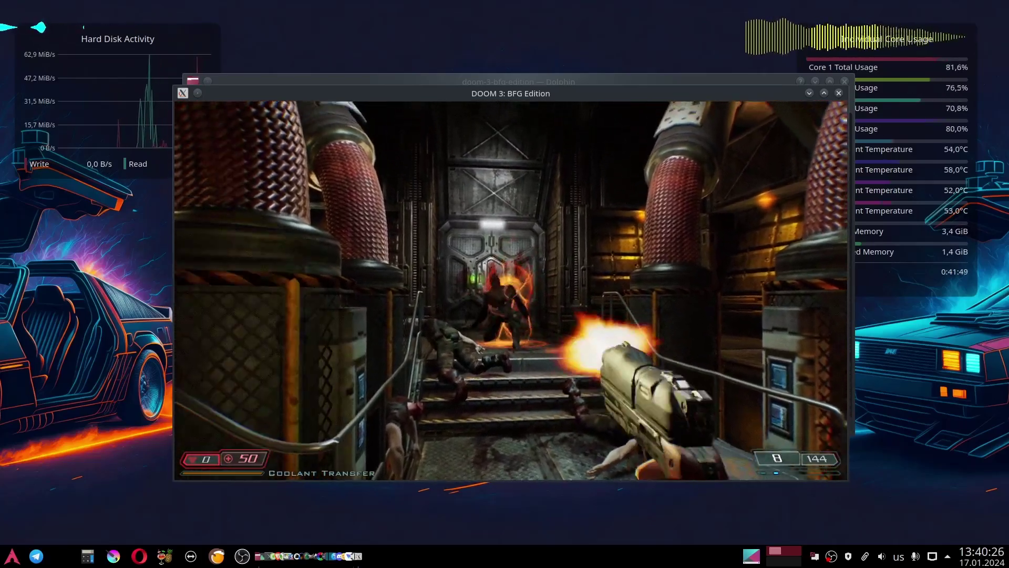
{"action": "left_click", "coordinate": [510, 291]}
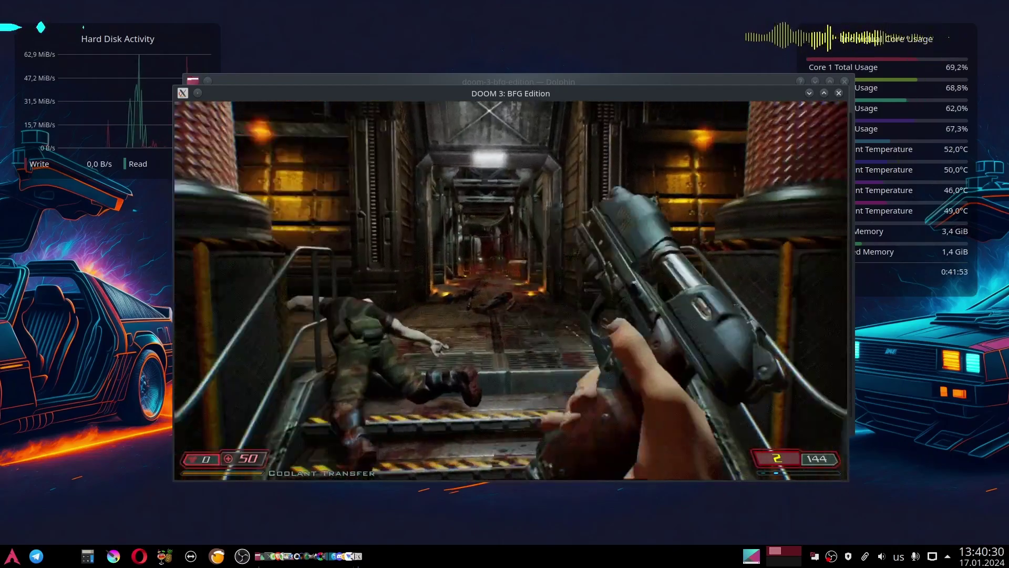
{"action": "key", "text": "w"}
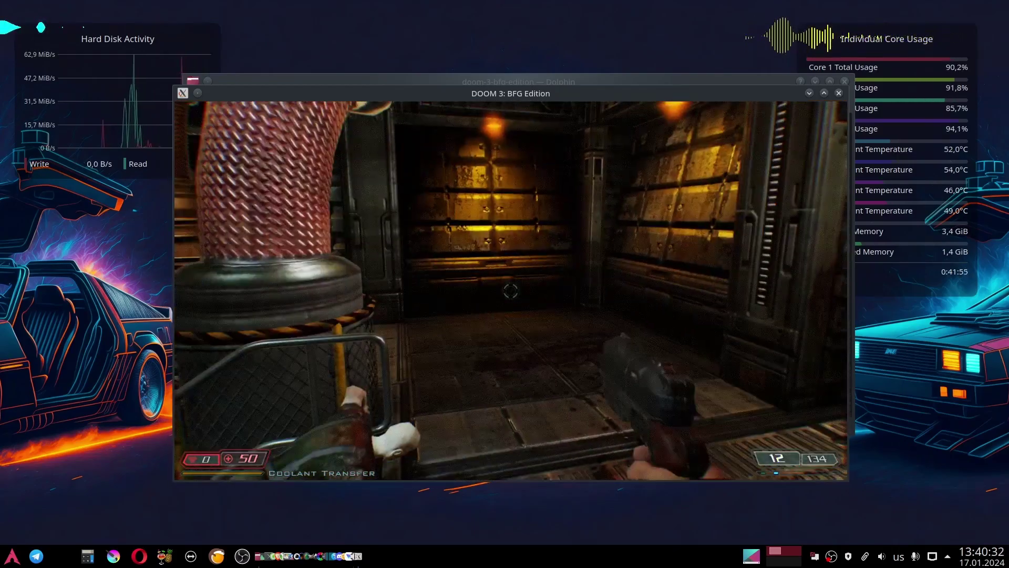
{"action": "key", "text": "w"}
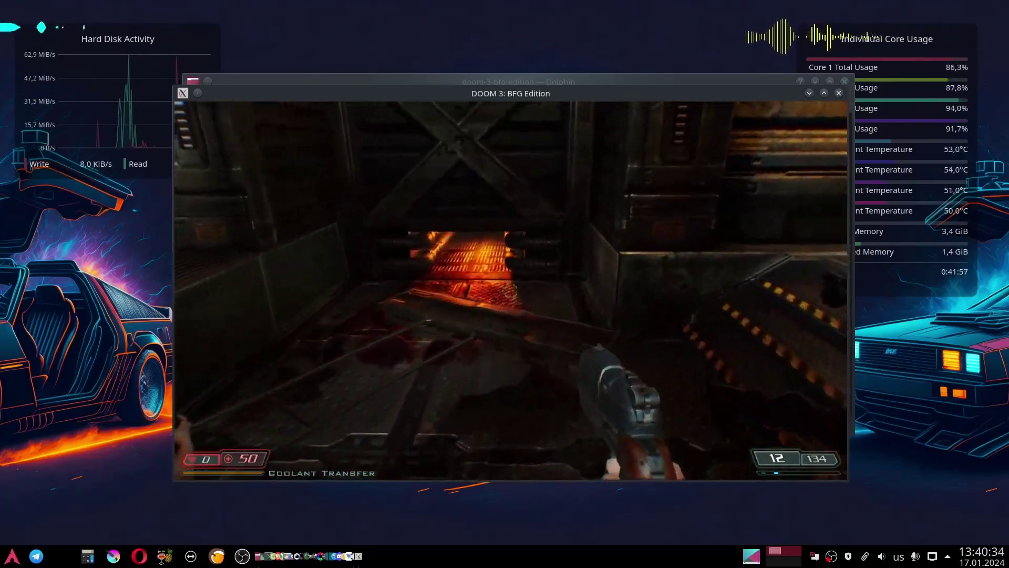
{"action": "key", "text": "w"}
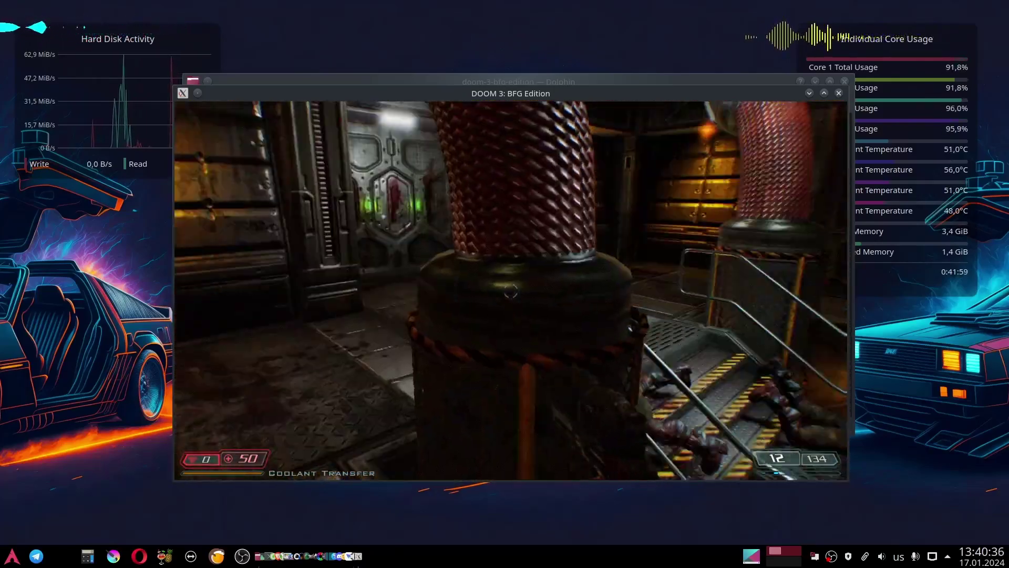
{"action": "key", "text": "w"}
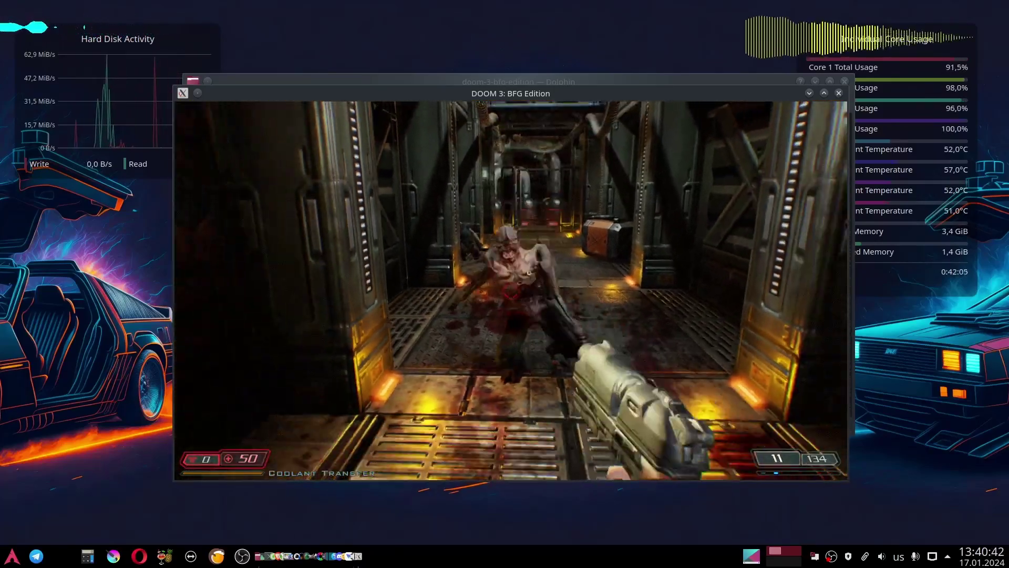
{"action": "left_click", "coordinate": [511, 290]}
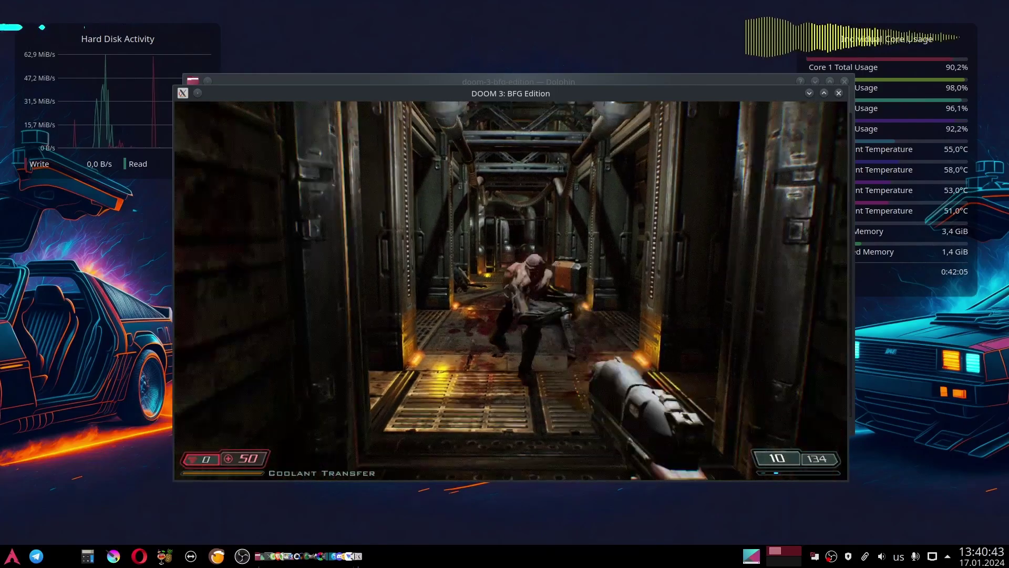
{"action": "left_click", "coordinate": [511, 291]}
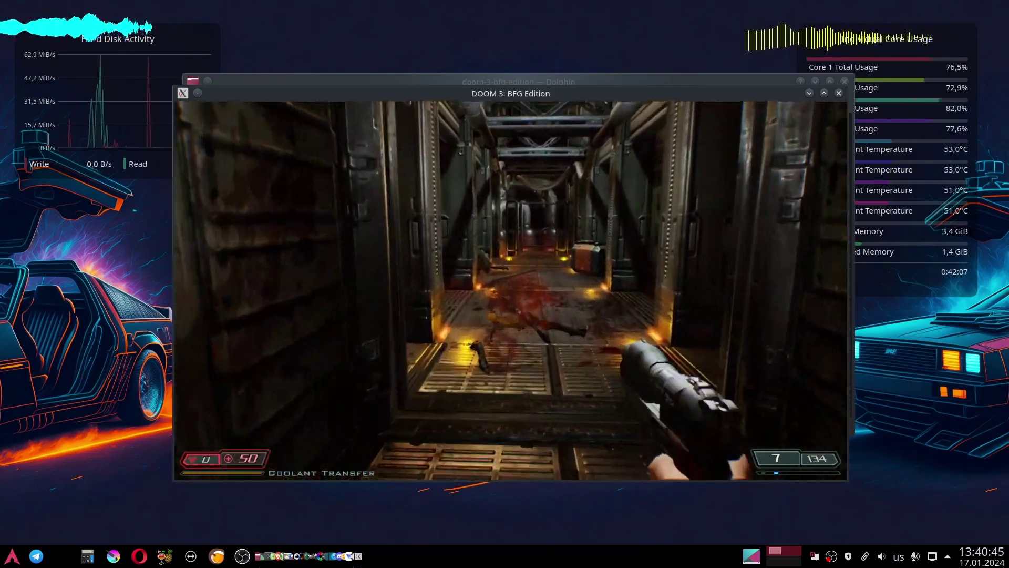
Step: Grab the machine gun, heal at the first-aid station, collect armor, and shoot the stairway zombie
{"action": "key", "text": "w"}
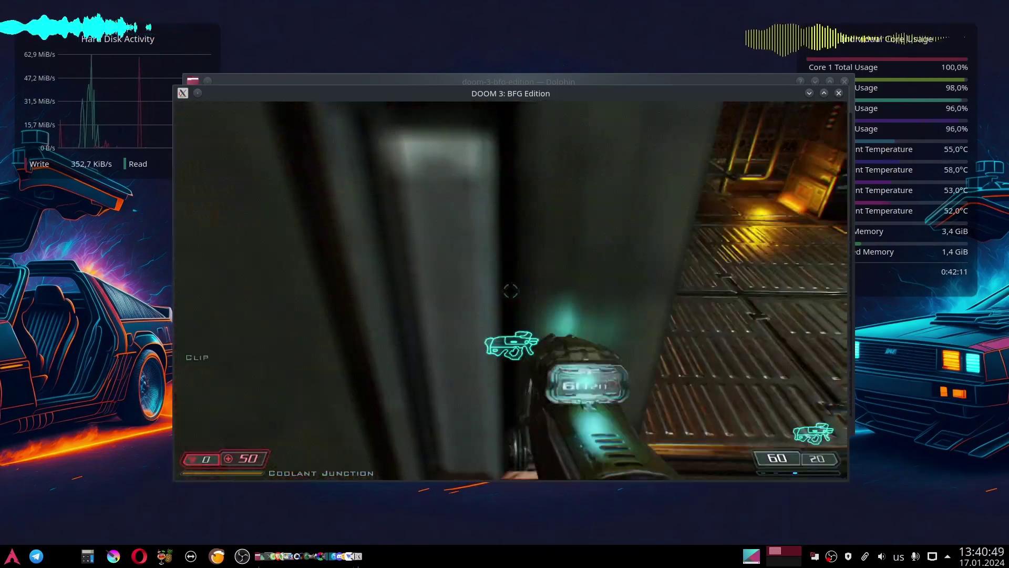
{"action": "key", "text": "w"}
{"action": "left_click", "coordinate": [510, 291]}
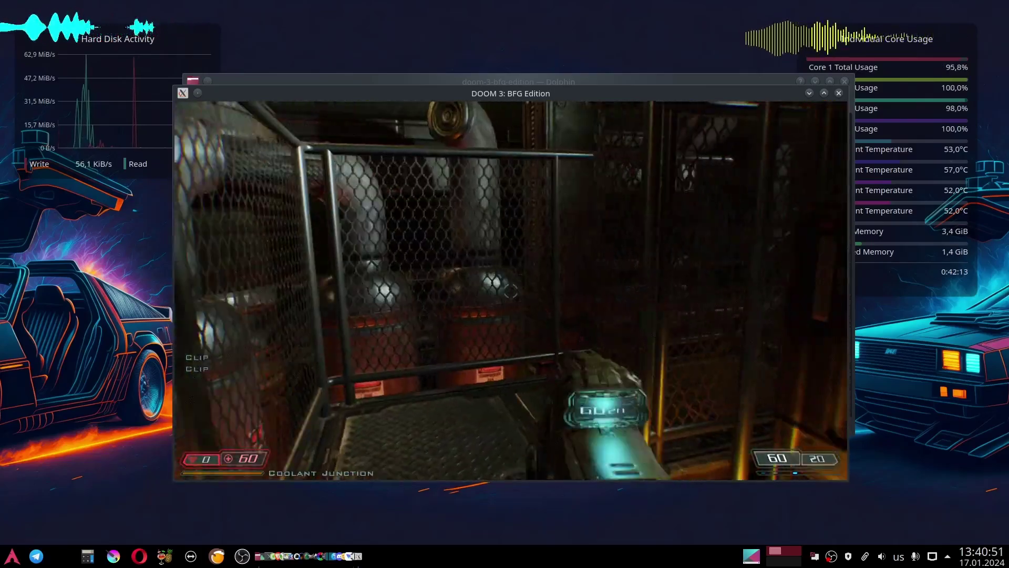
{"action": "key", "text": "w"}
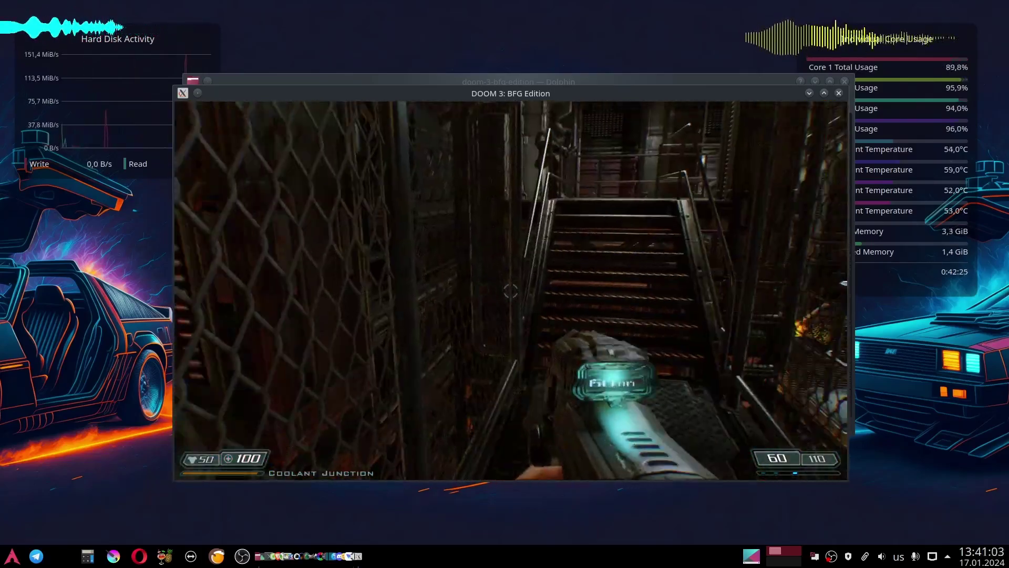
{"action": "left_click", "coordinate": [511, 291]}
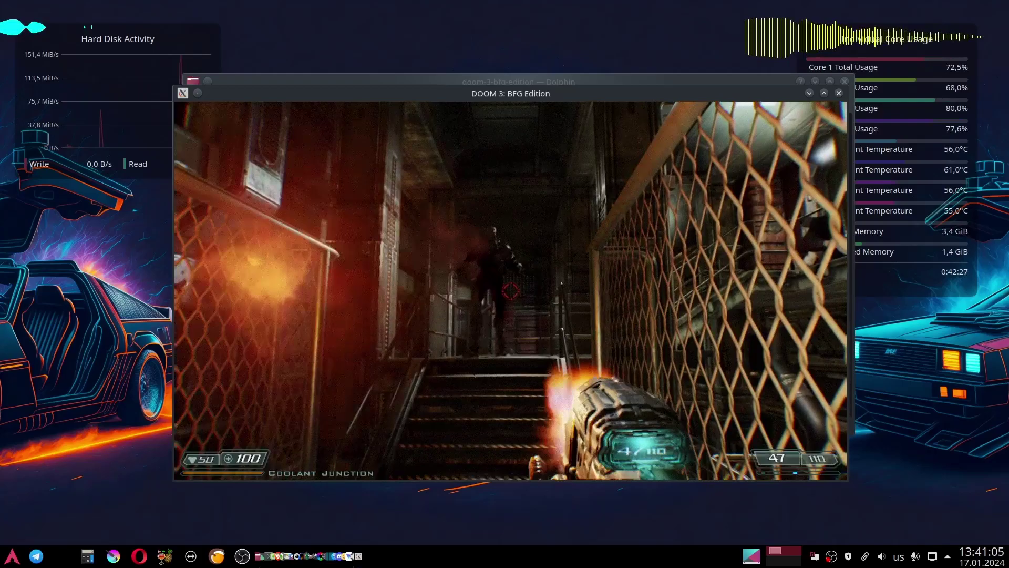
{"action": "left_click", "coordinate": [511, 291]}
{"action": "key", "text": "r"}
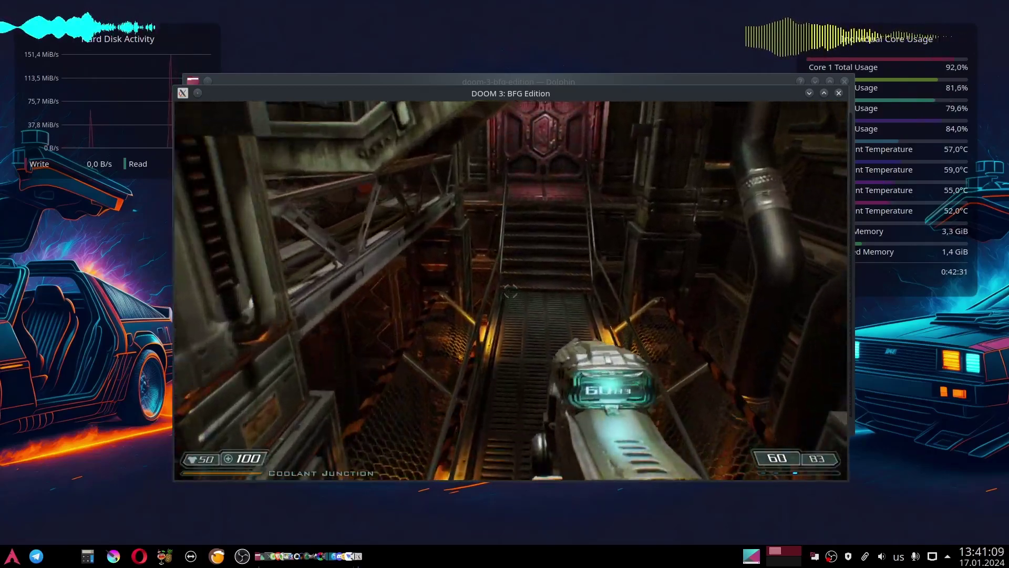
Step: Kill the zombies at the top of the stairs, then enter the red room and shoot the imp
{"action": "left_click", "coordinate": [510, 291]}
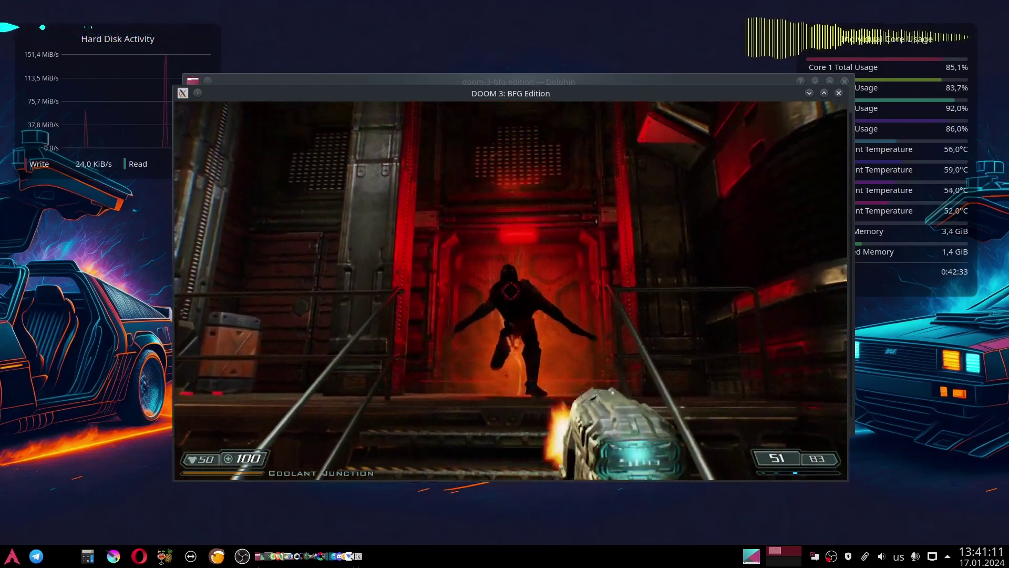
{"action": "left_click", "coordinate": [510, 290]}
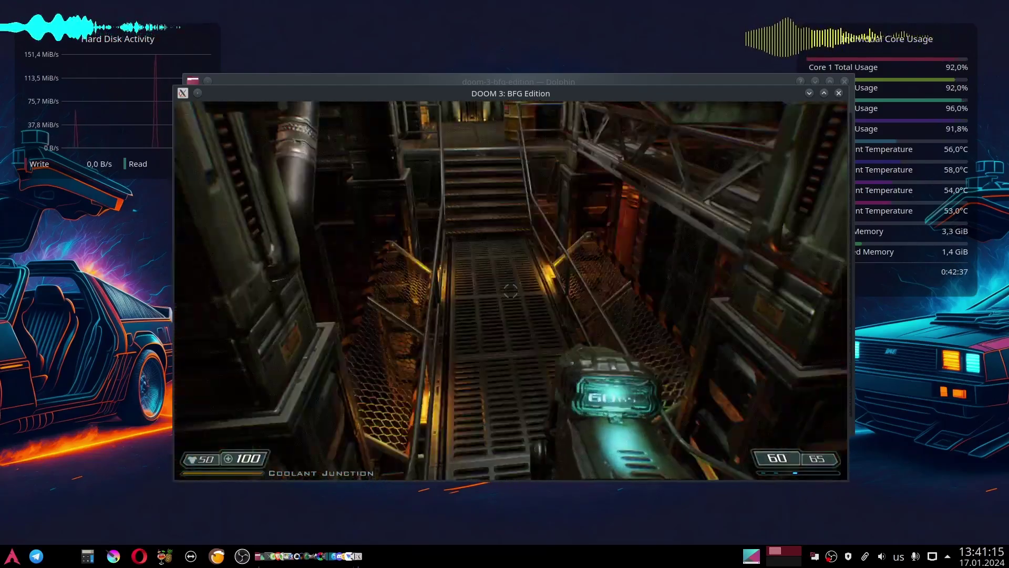
{"action": "key", "text": "w"}
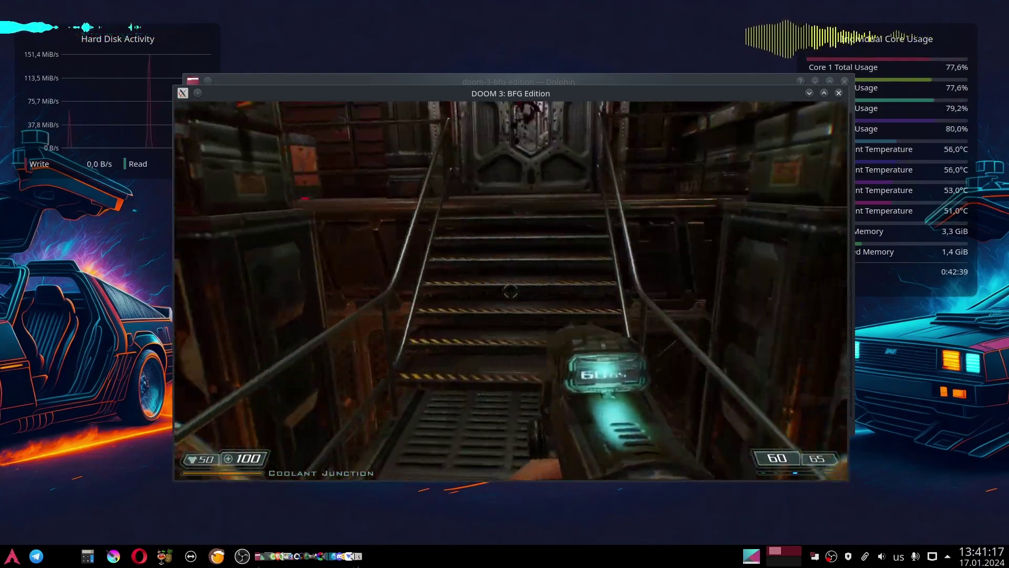
{"action": "key", "text": "w"}
{"action": "left_click", "coordinate": [510, 291]}
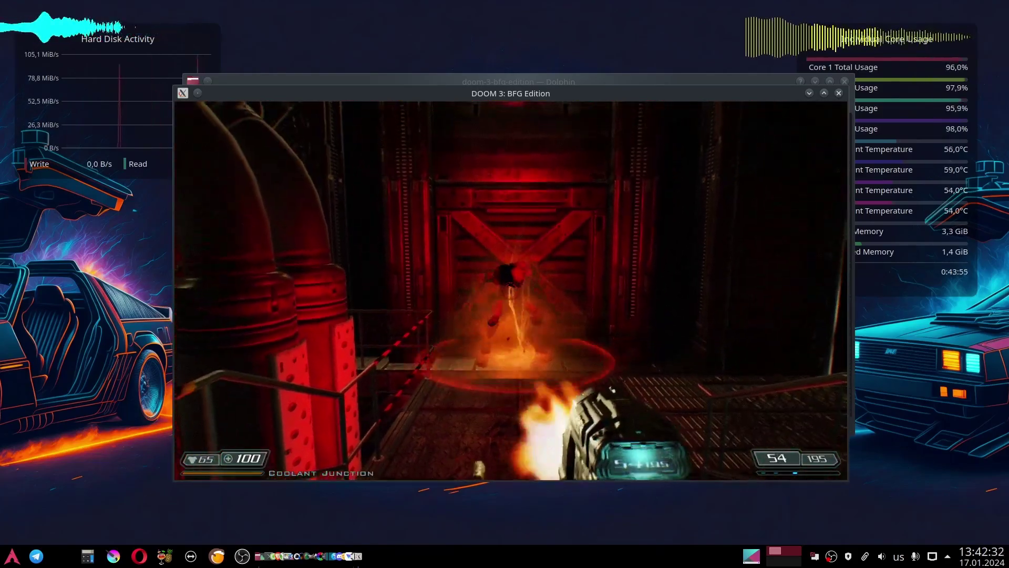
Step: Kill the imp, enter Primary Coolant Transfer, and pick up the shotgun and shells
{"action": "left_click", "coordinate": [510, 291]}
{"action": "key", "text": "r"}
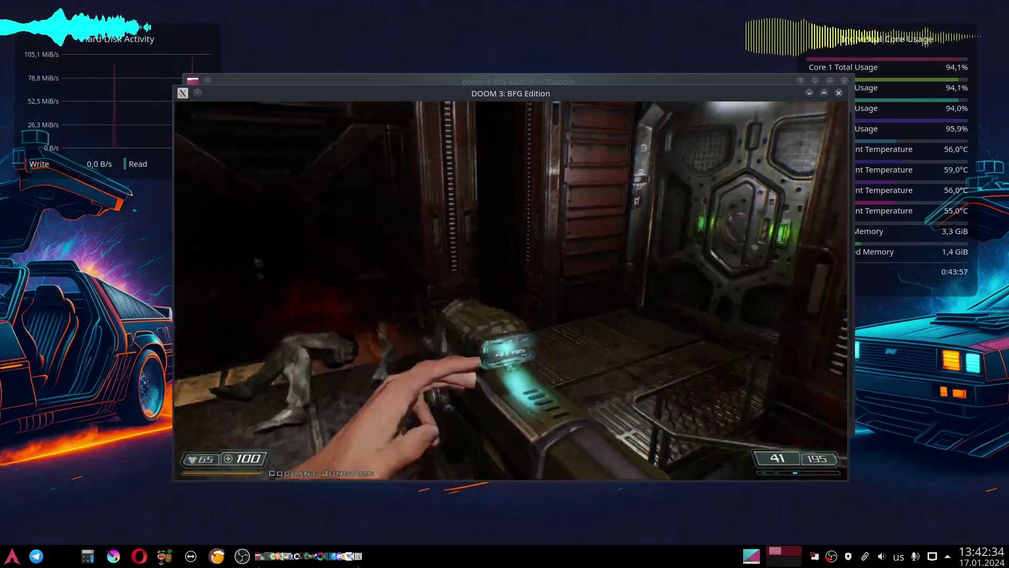
{"action": "key", "text": "w"}
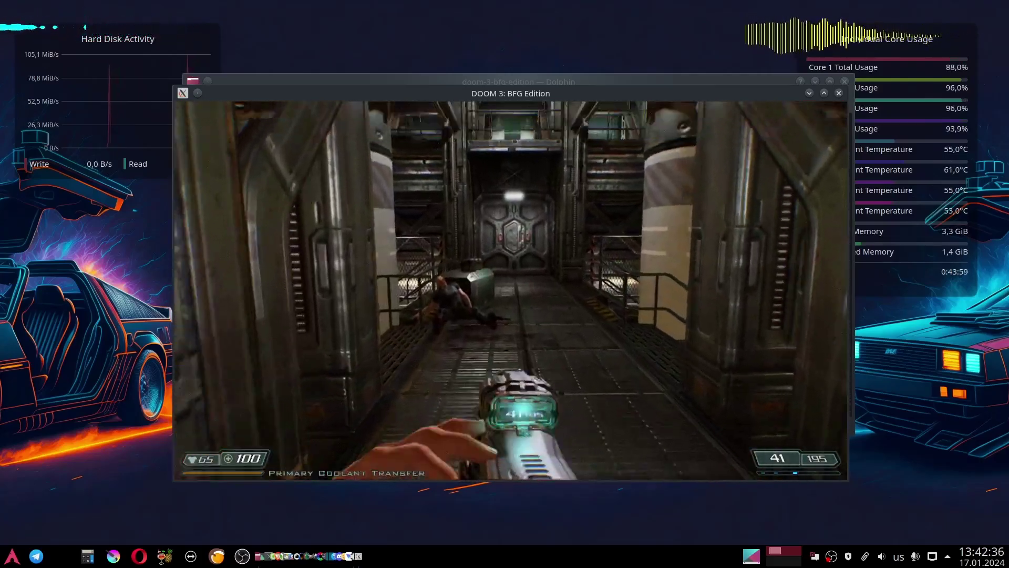
{"action": "key", "text": "w"}
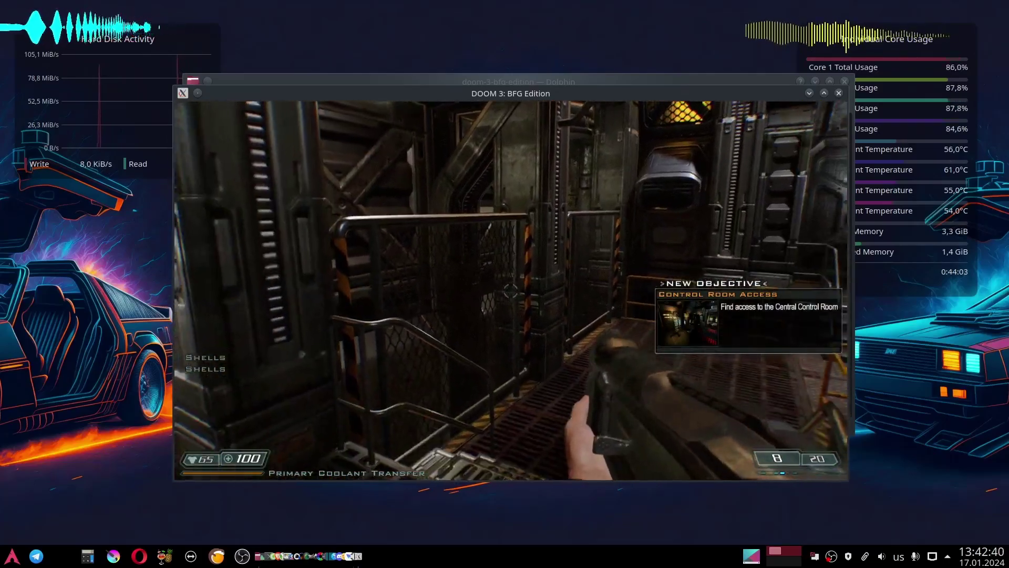
{"action": "key", "text": "w"}
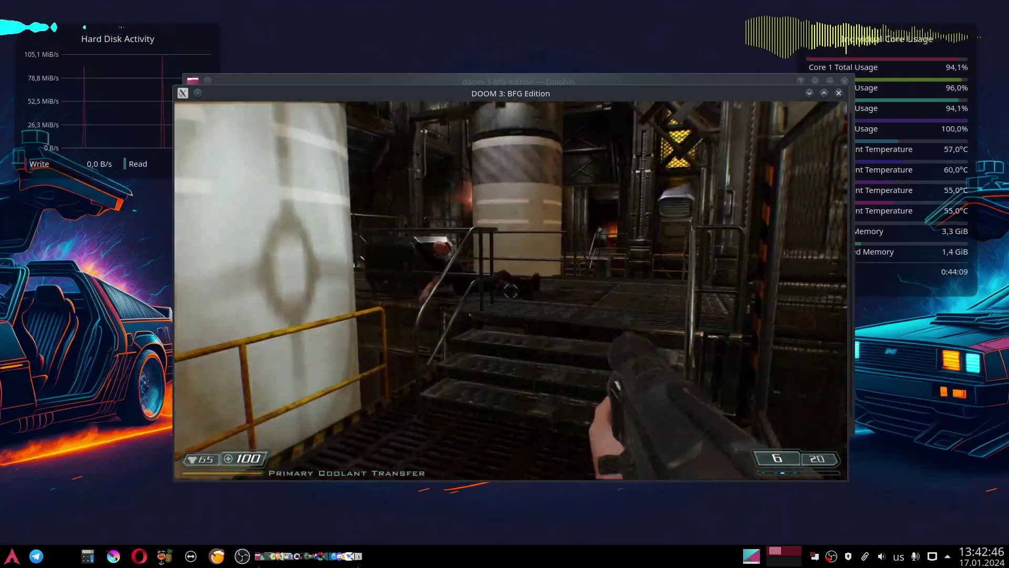
{"action": "key", "text": "r"}
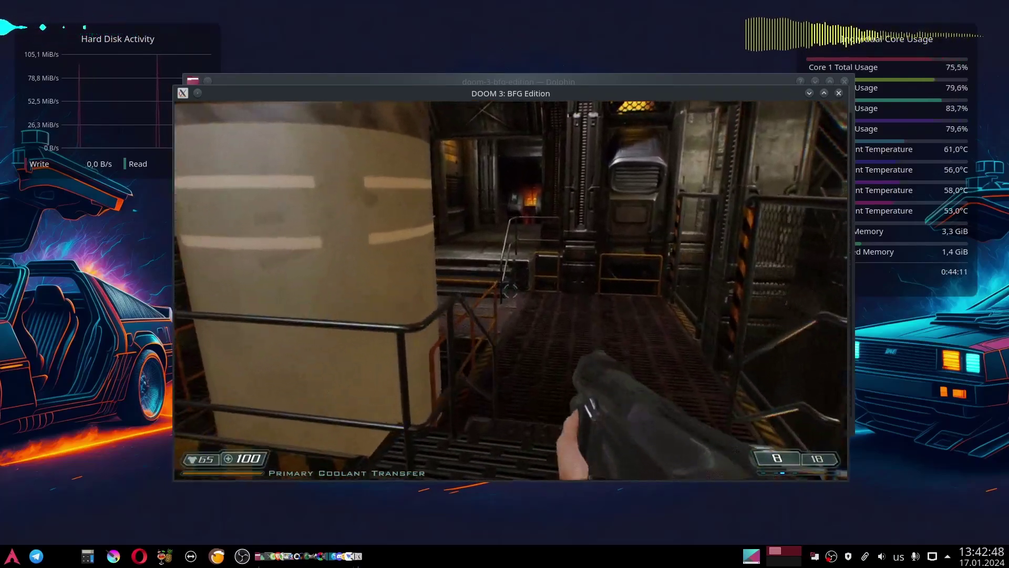